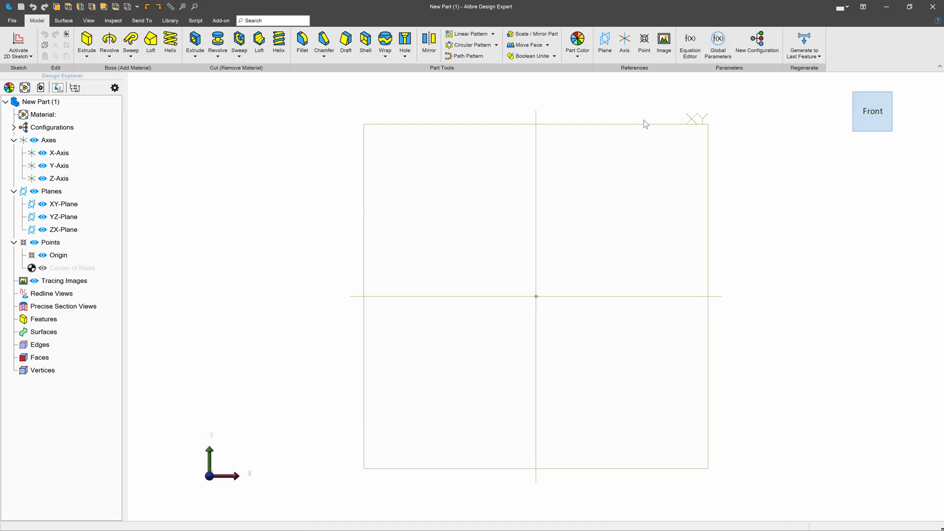
Step: Select the XY-Plane of the new part in the Design Explorer as the sketch plane
left_click(640, 126)
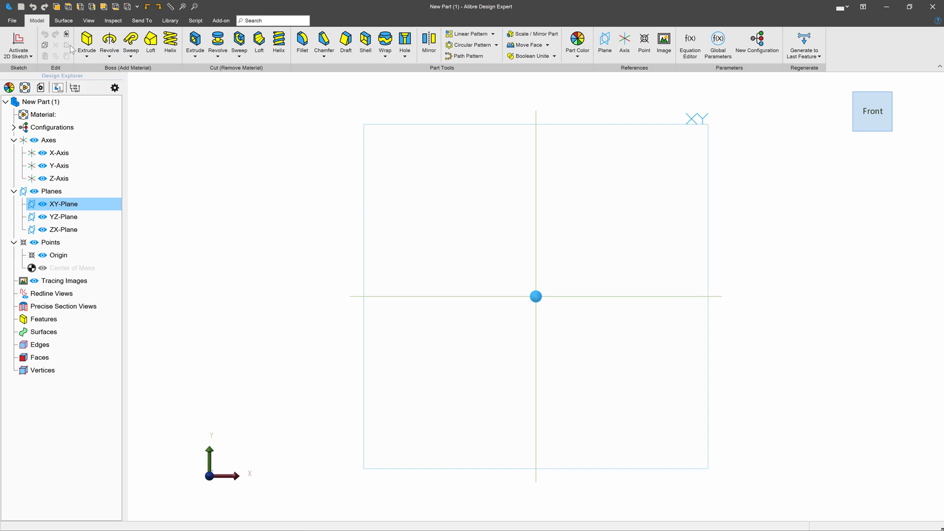
Step: Start a sketch on the XY plane and draw a bottom line ending in a half-round arc on the right
left_click(16, 39)
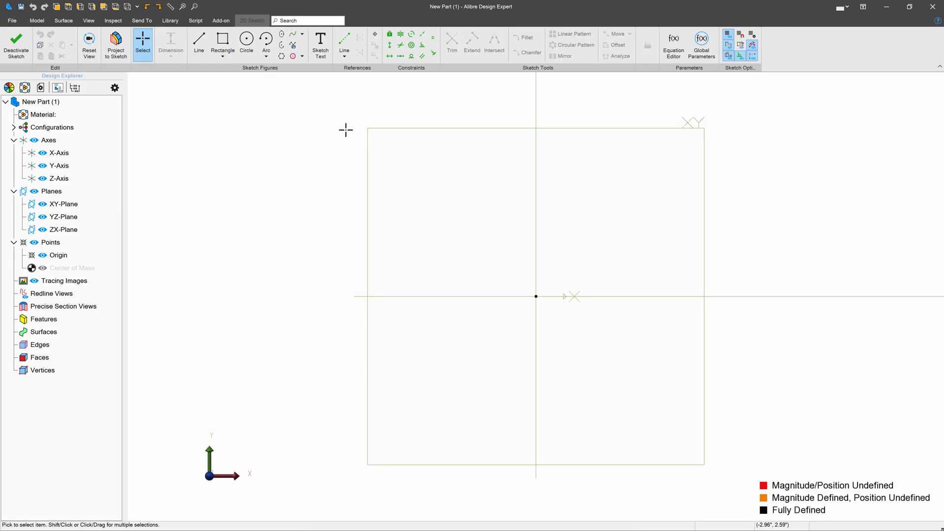
left_click(199, 43)
left_click(428, 267)
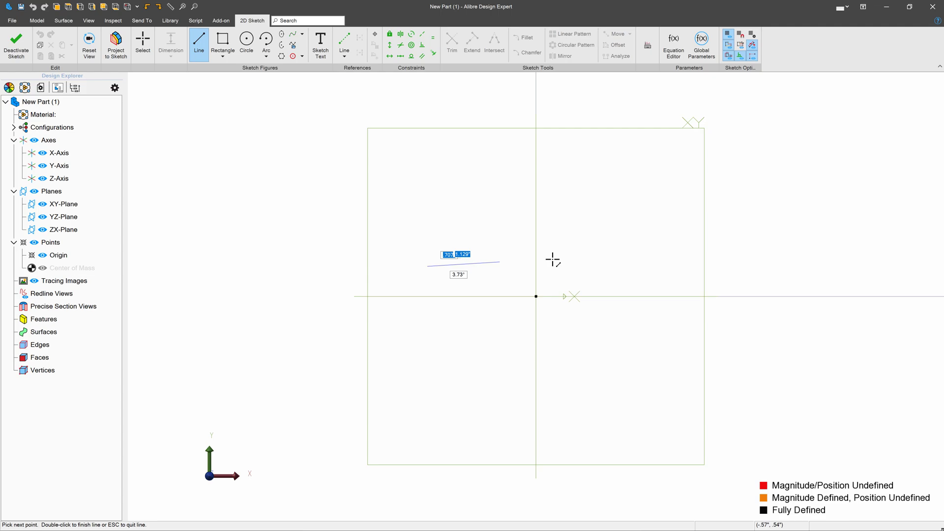
left_click(670, 266)
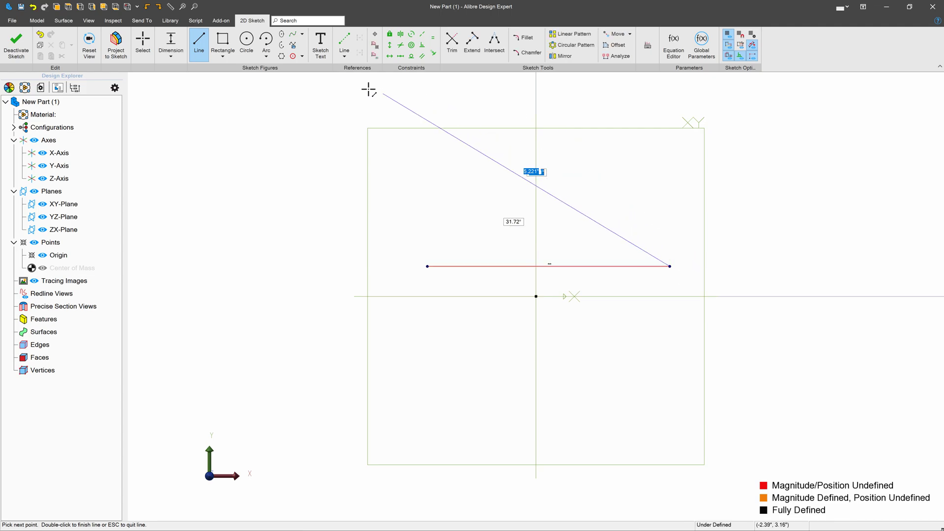
left_click(266, 39)
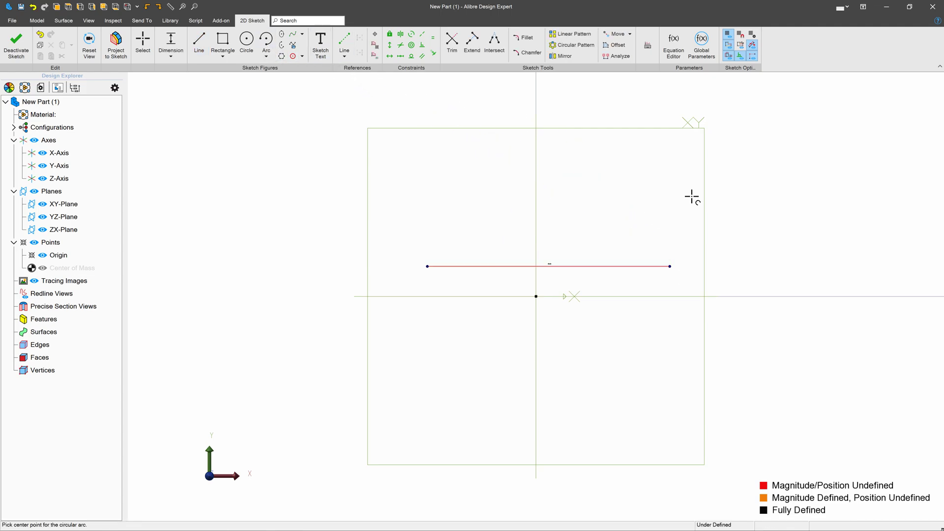
left_click(670, 228)
left_click(670, 266)
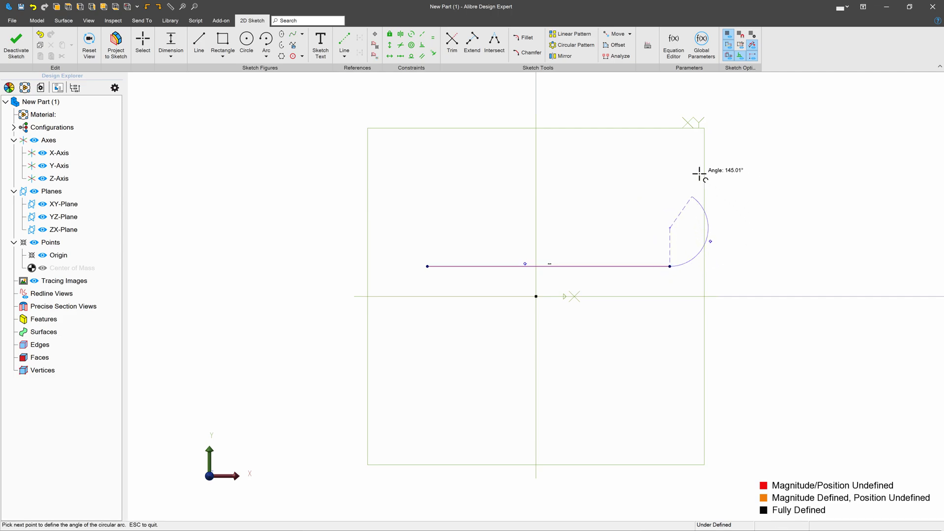
left_click(670, 168)
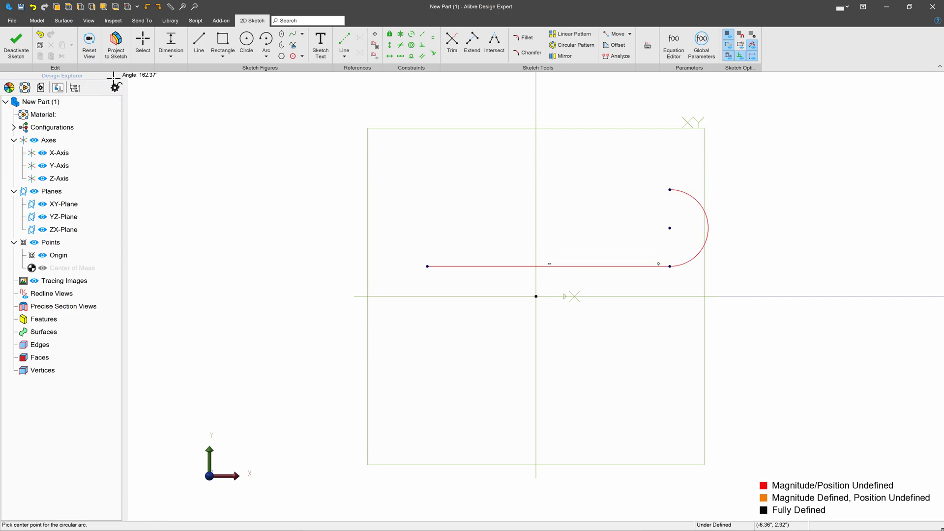
Step: Draw the top line from the arc back to the left and close the profile with a left line
left_click(199, 41)
left_click(669, 189)
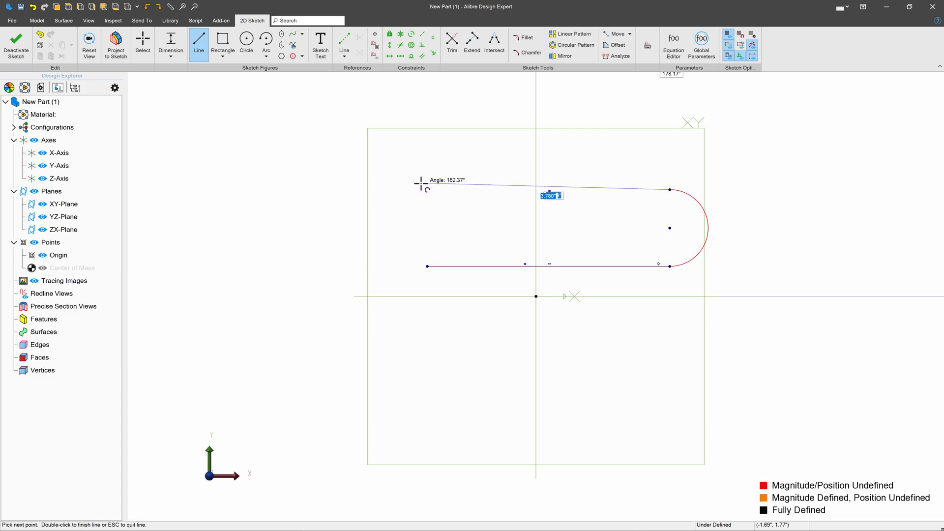
left_click(429, 192)
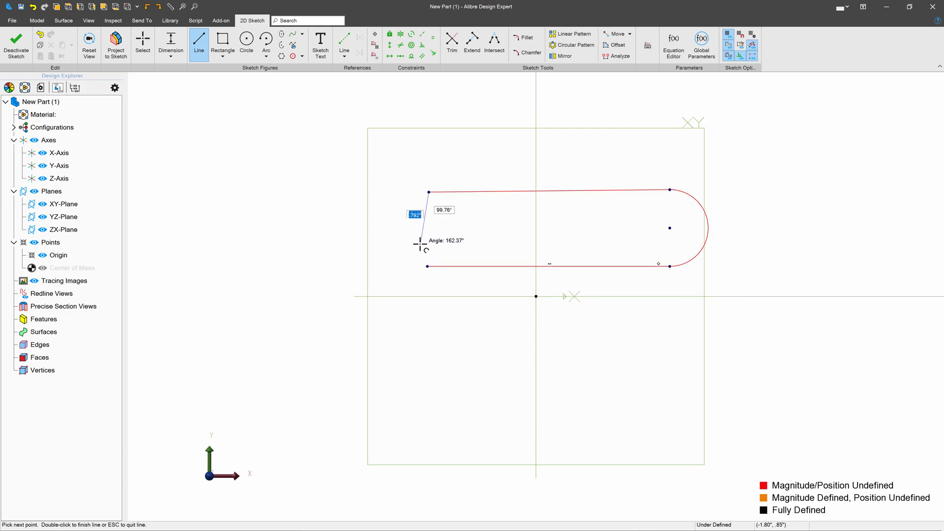
left_click(427, 266)
key("Escape")
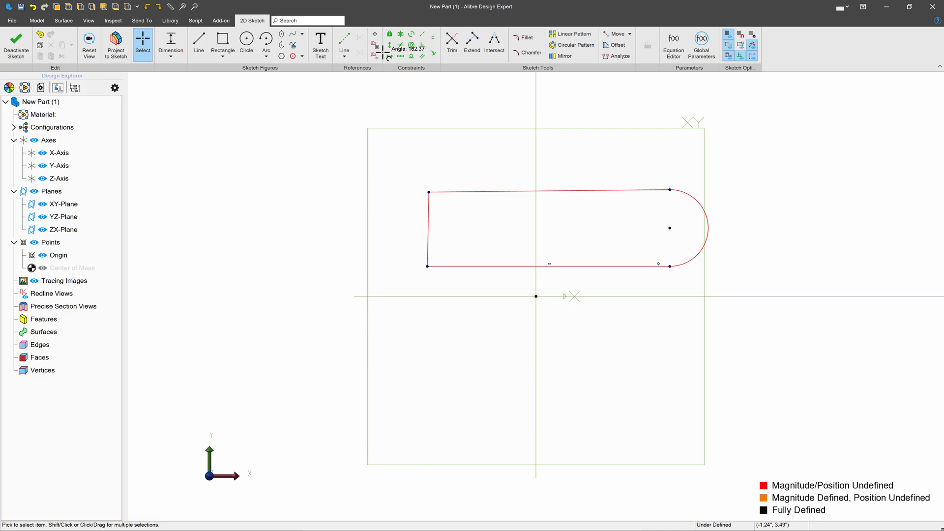
Step: Make the top line horizontal and tangent to the arc, and the left line vertical
left_click(465, 193)
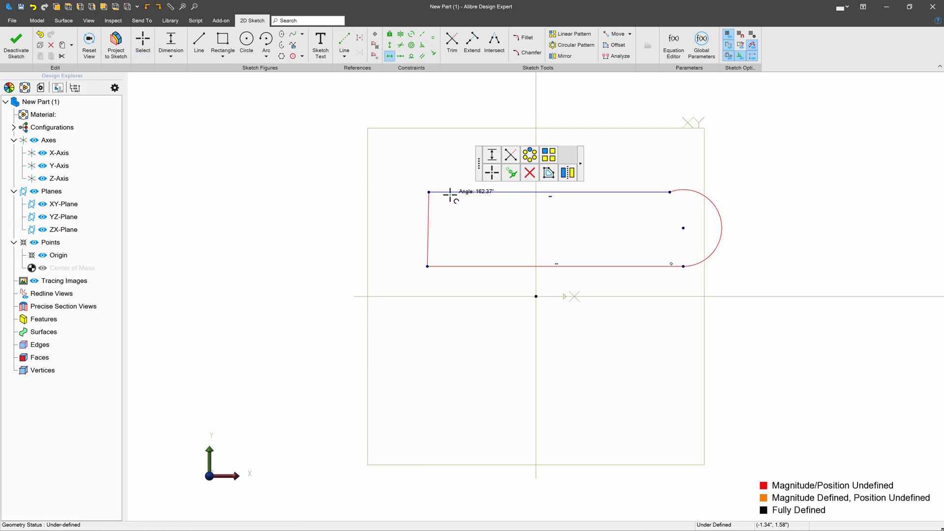
key("Escape")
left_click(412, 55)
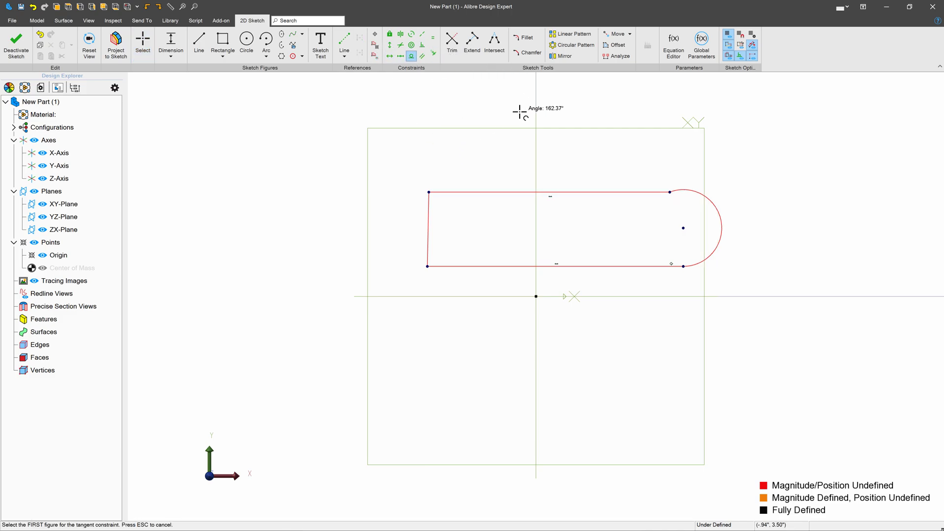
left_click(689, 190)
left_click(628, 191)
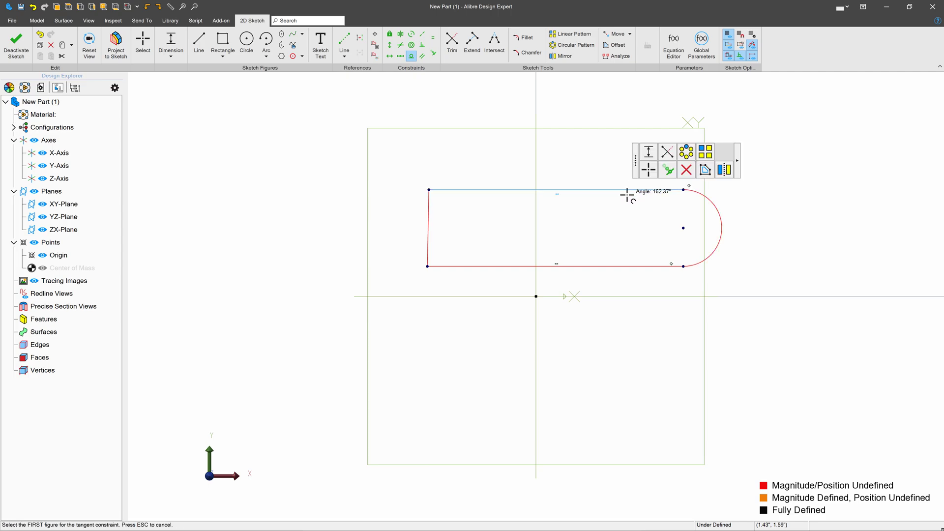
key("Escape")
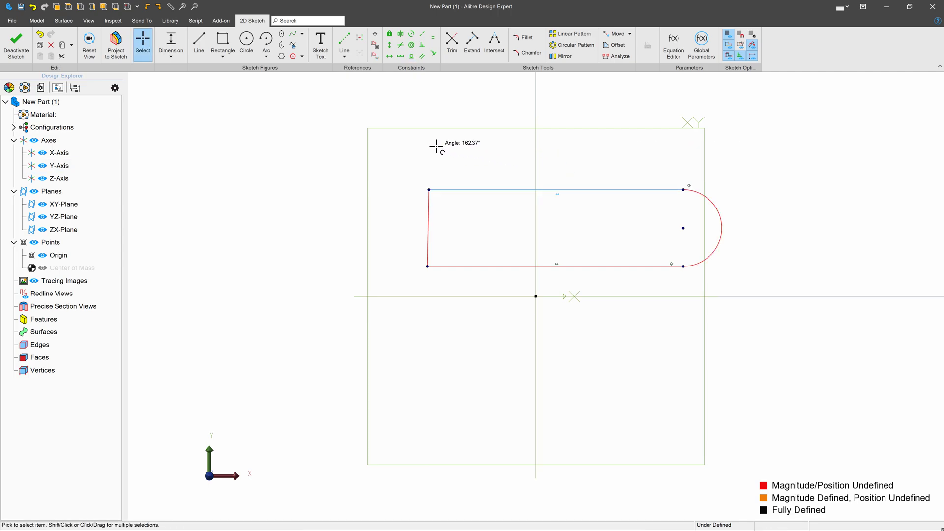
left_click(390, 44)
left_click(428, 211)
key("Escape")
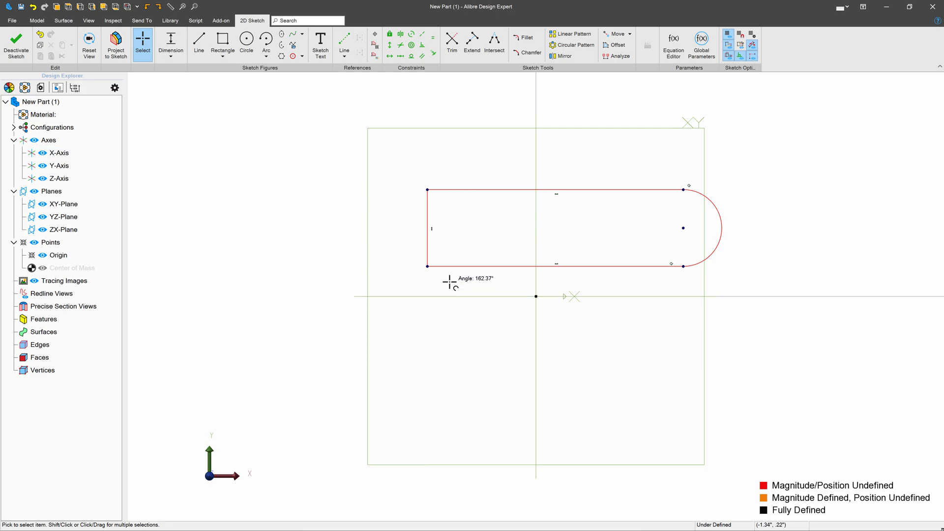
Step: Fillet the bottom-left and top-left corners of the profile with a 0.400" radius
left_click(519, 40)
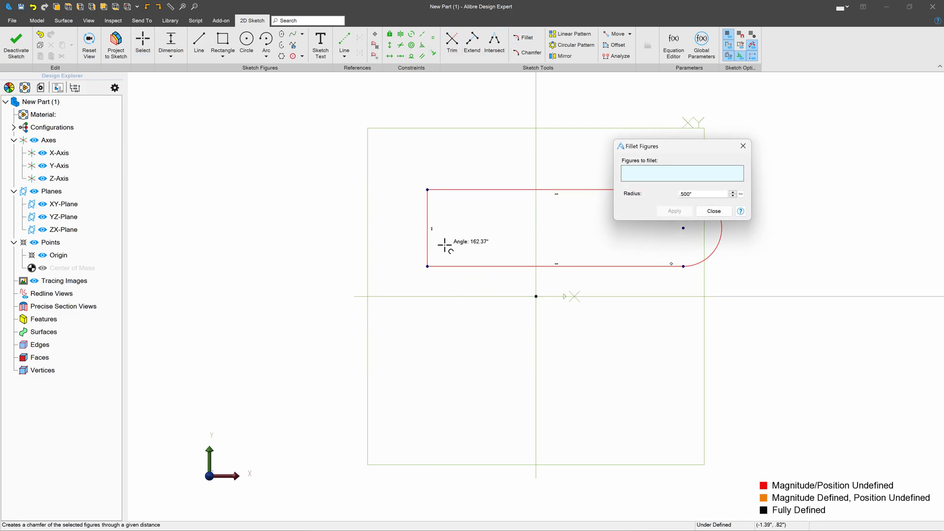
left_click(447, 266)
left_click(462, 266)
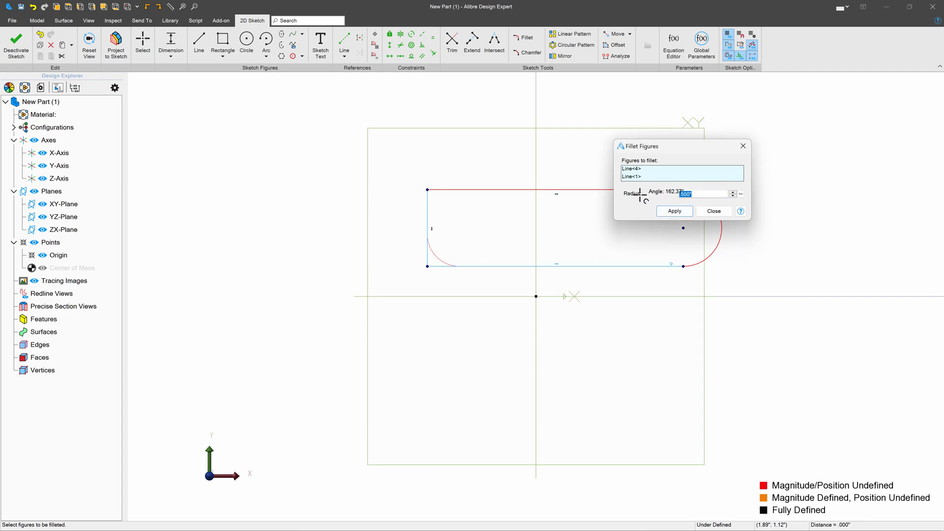
left_click(676, 212)
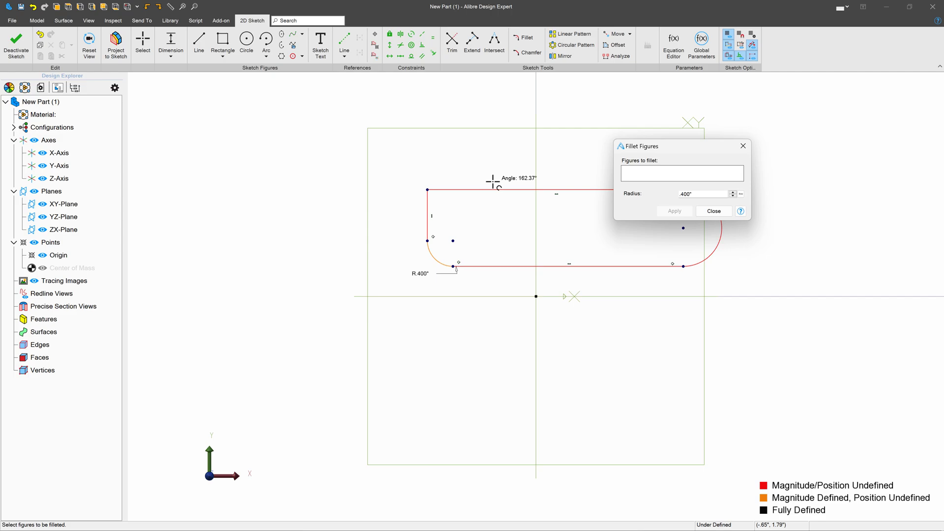
left_click(481, 190)
left_click(428, 215)
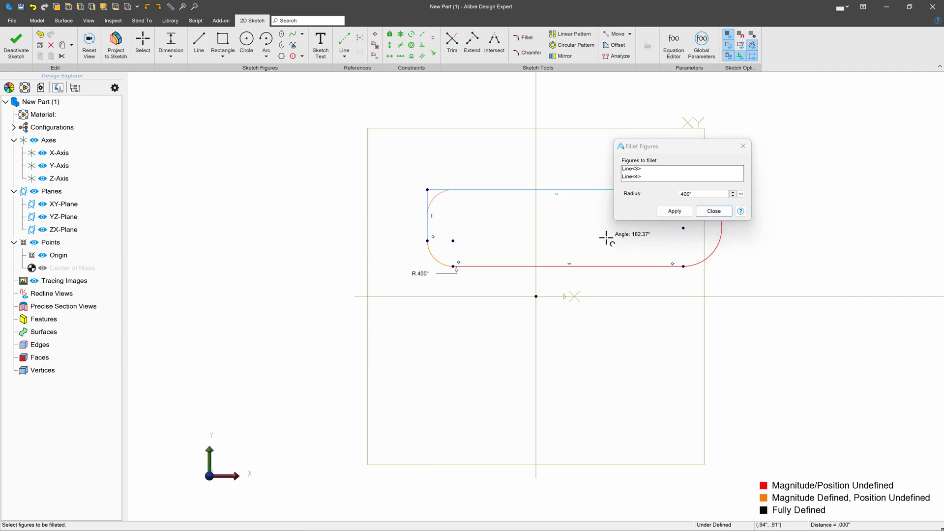
left_click(673, 211)
left_click(708, 211)
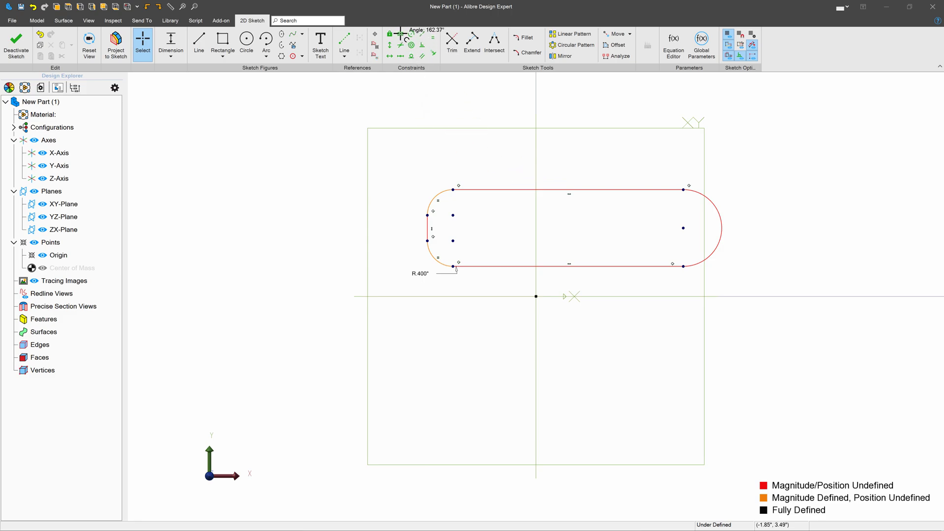
Step: Center the bottom line on the origin and dimension its length as 20.000"
left_click(400, 55)
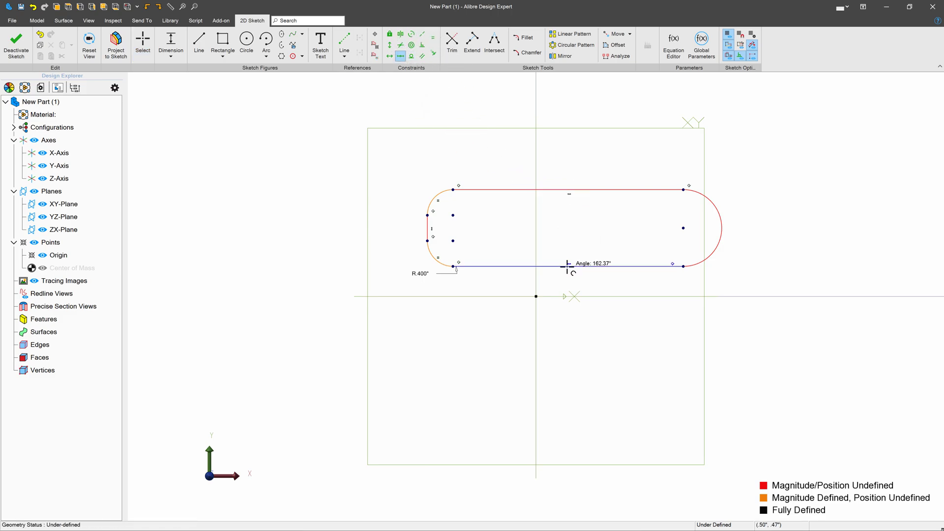
left_click(567, 266)
left_click(536, 296)
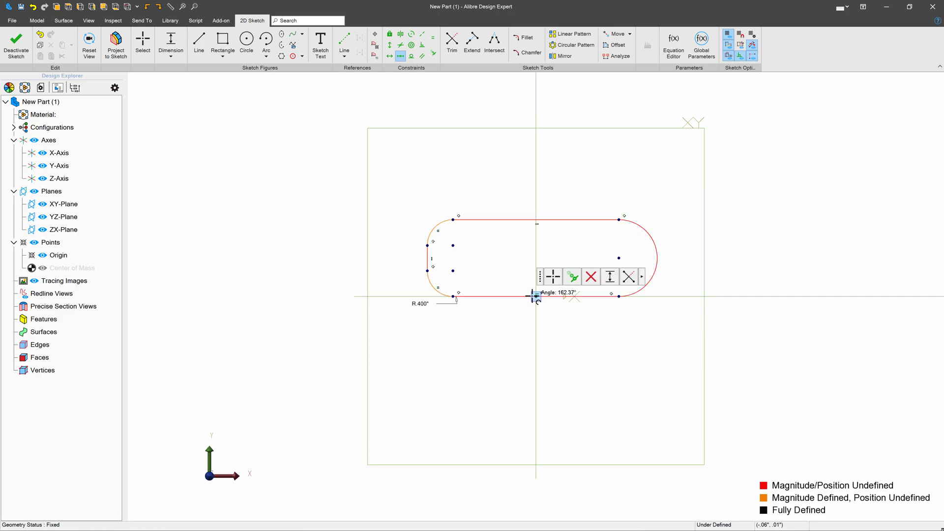
key("Escape")
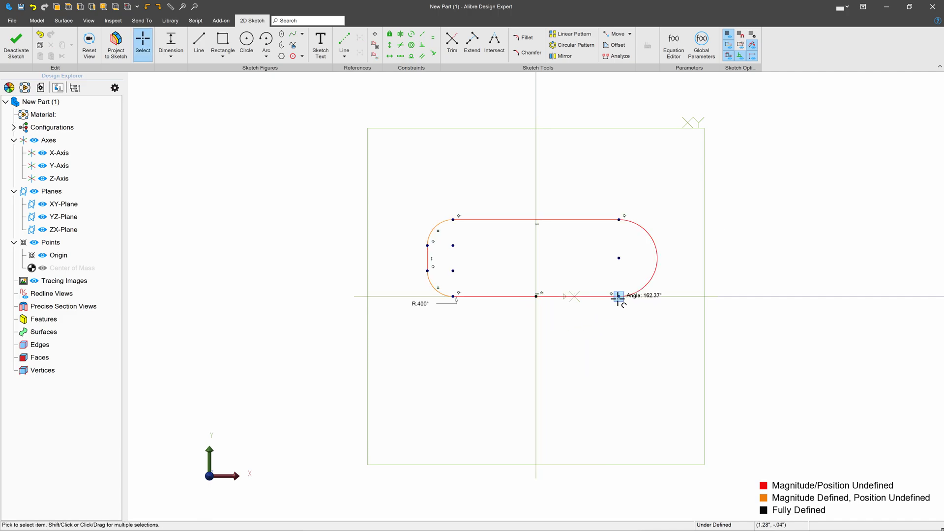
left_click_drag(618, 297, 686, 297)
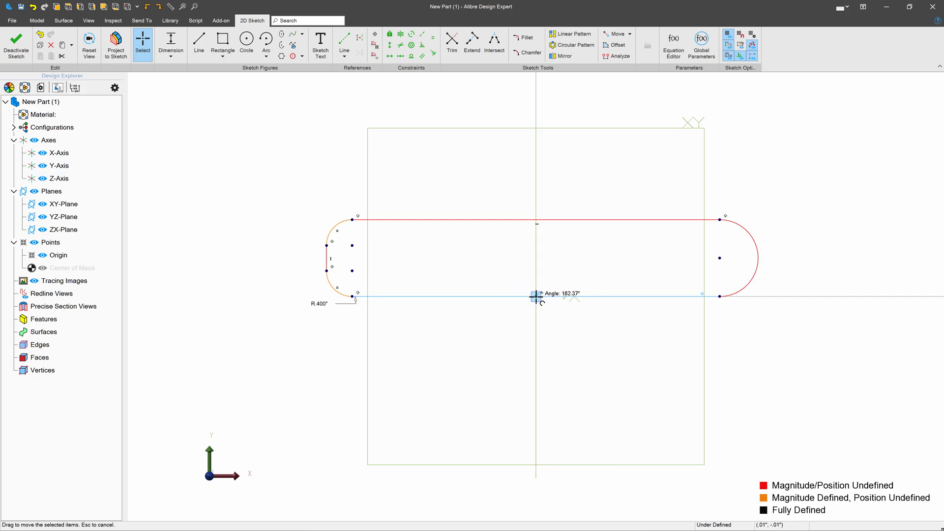
left_click(171, 44)
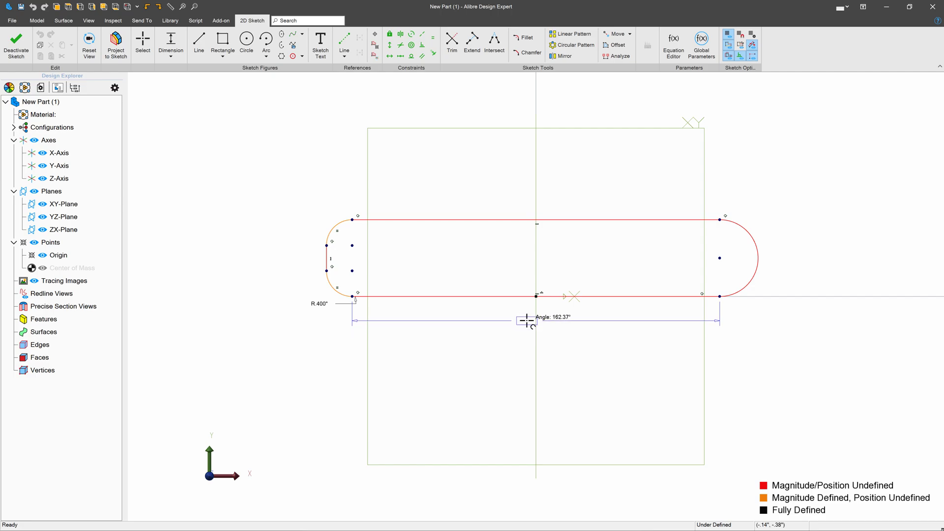
left_click(527, 321)
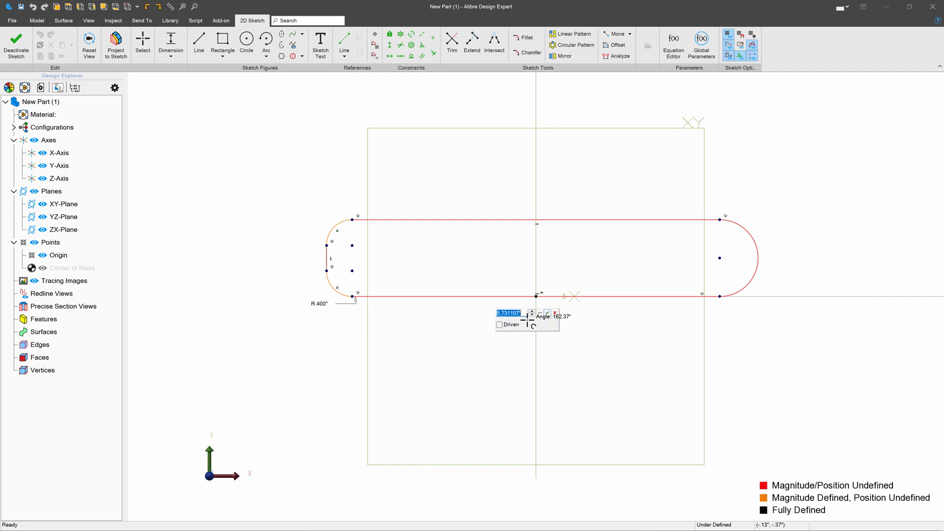
key("Return")
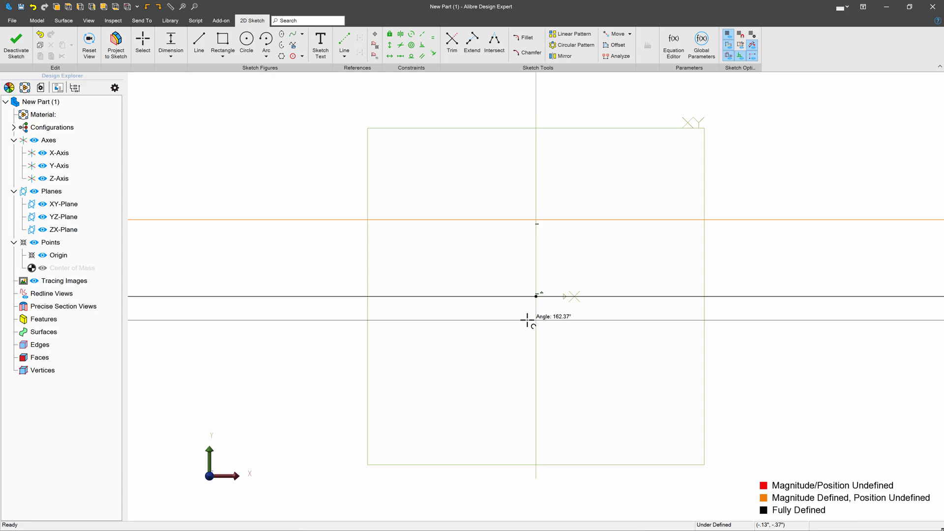
Step: Dimension the slot's left side to a width of 1.250 inches
scroll(528, 321, "down", 5)
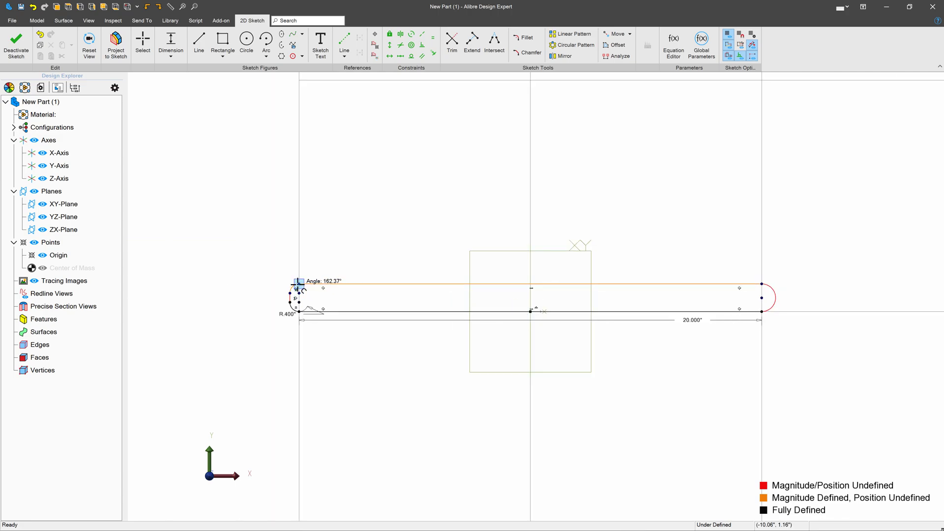
left_click(298, 284)
left_click(299, 311)
left_click(253, 295)
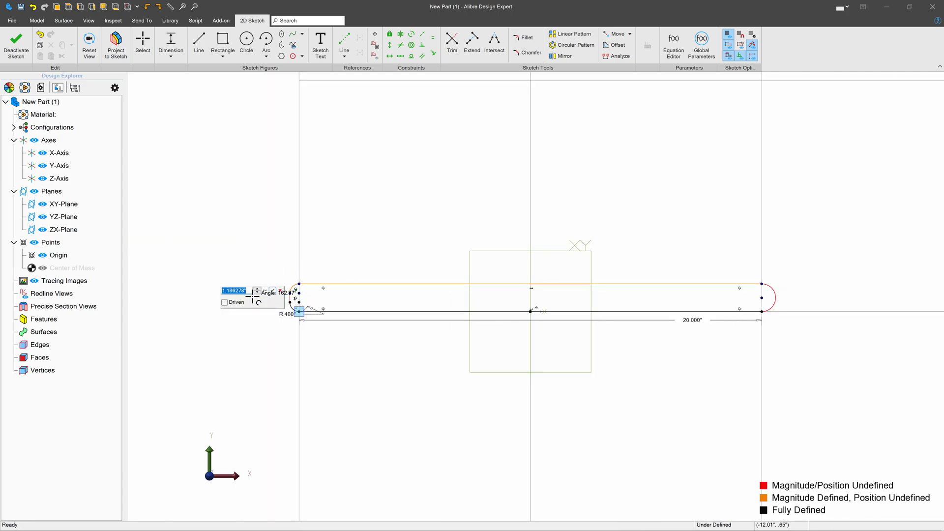
type("1.25")
key("Return")
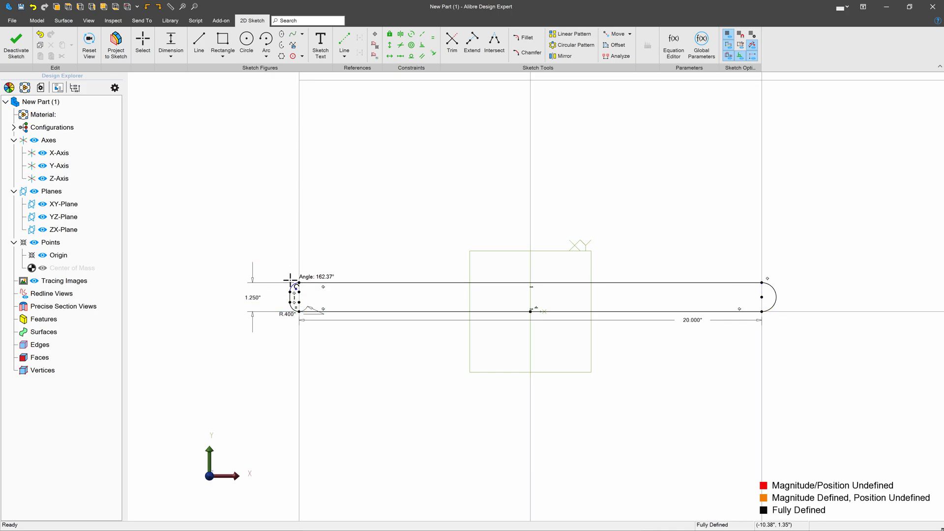
Step: Exit the slot sketch, create Plane<1> offset from the XY-Plane, and select it
left_click(17, 44)
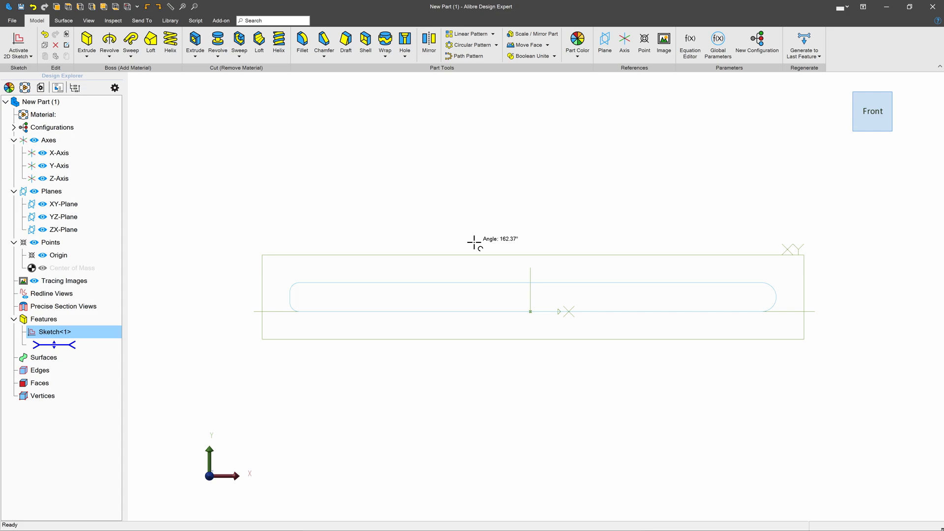
left_click(595, 255)
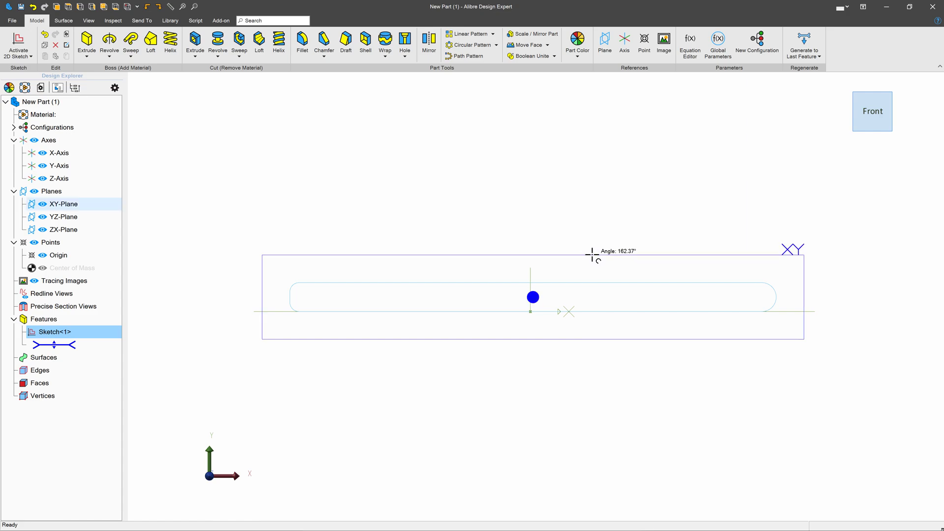
left_click(608, 37)
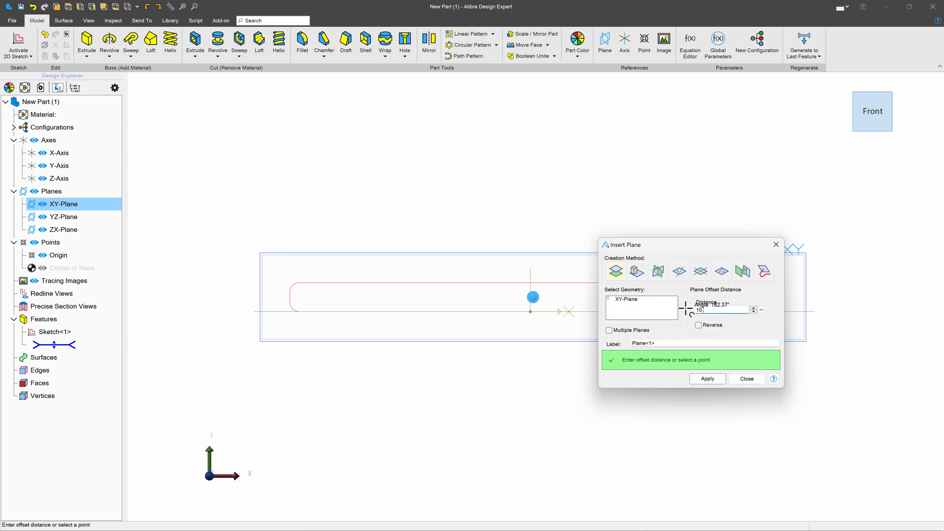
key("Return")
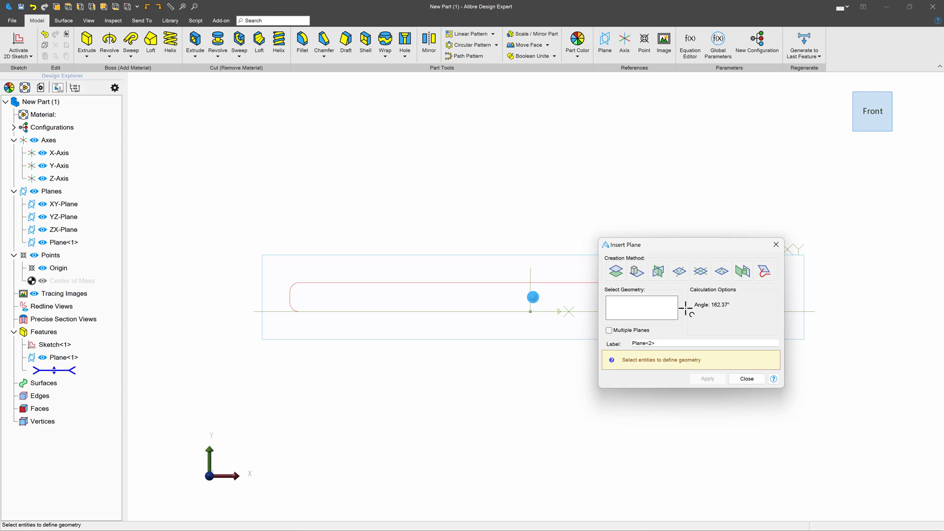
left_click(749, 379)
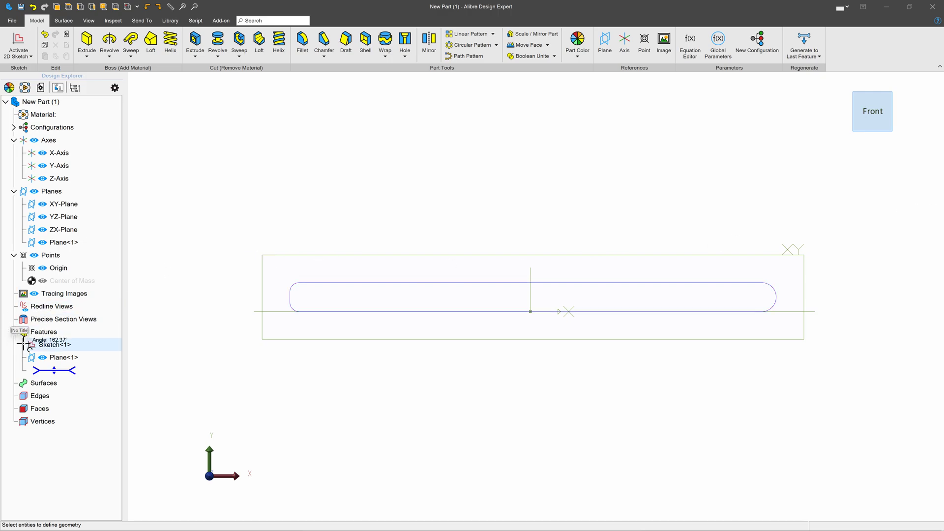
left_click(63, 358)
Step: Start a sketch on Plane<1> with a bottom line and a semicircular arc at its right end
left_click(18, 43)
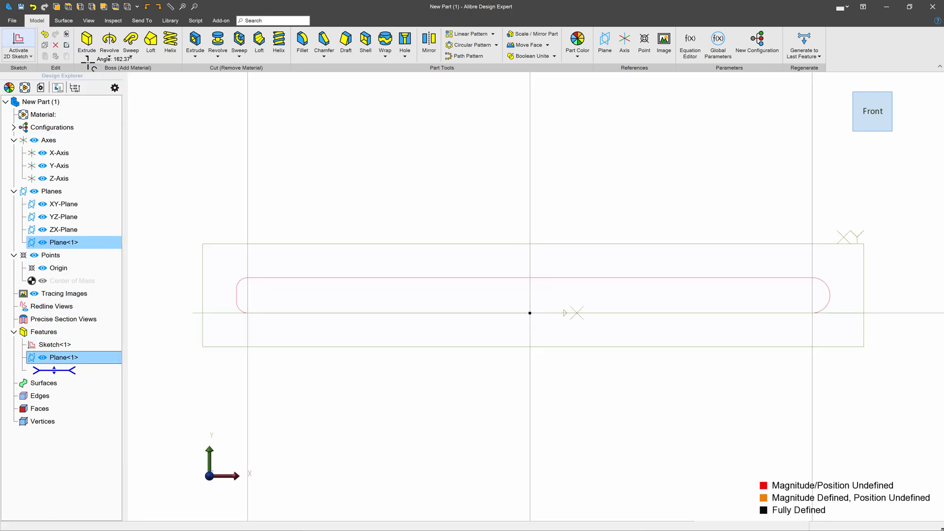
left_click(199, 42)
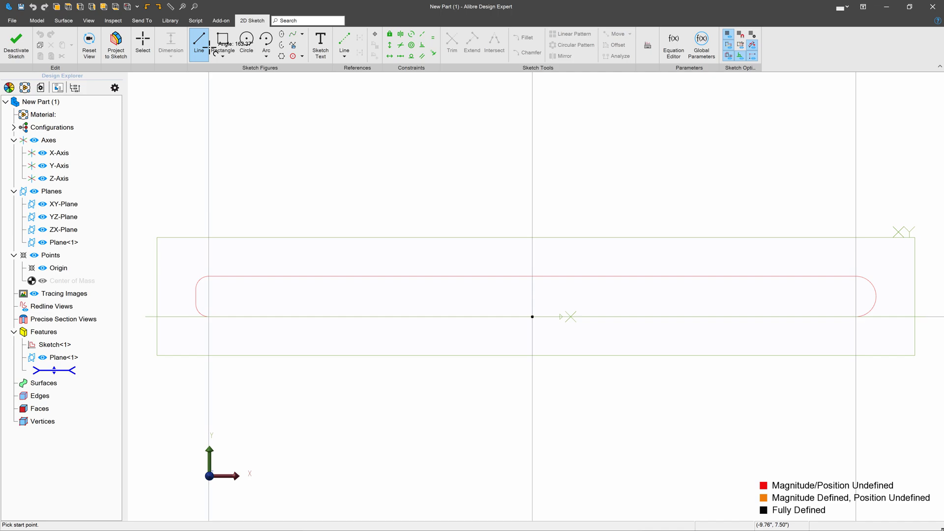
left_click(349, 303)
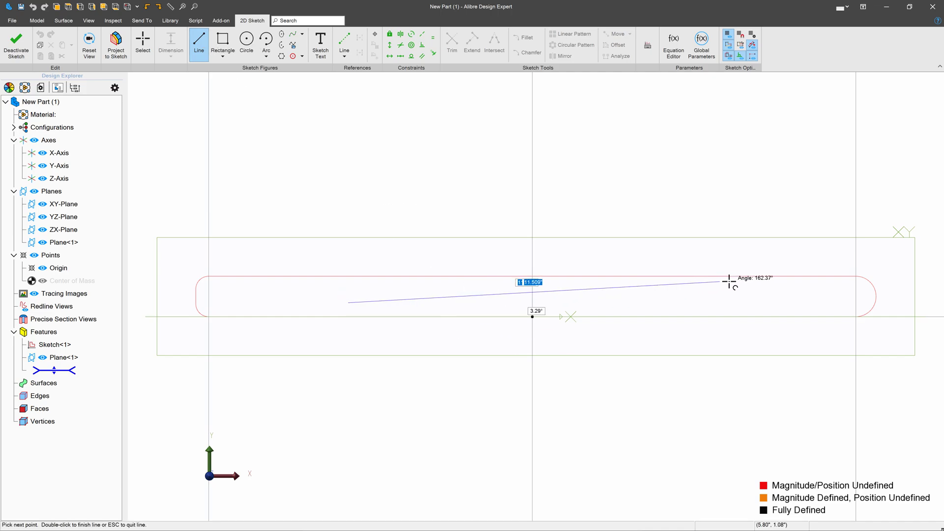
left_click(759, 302)
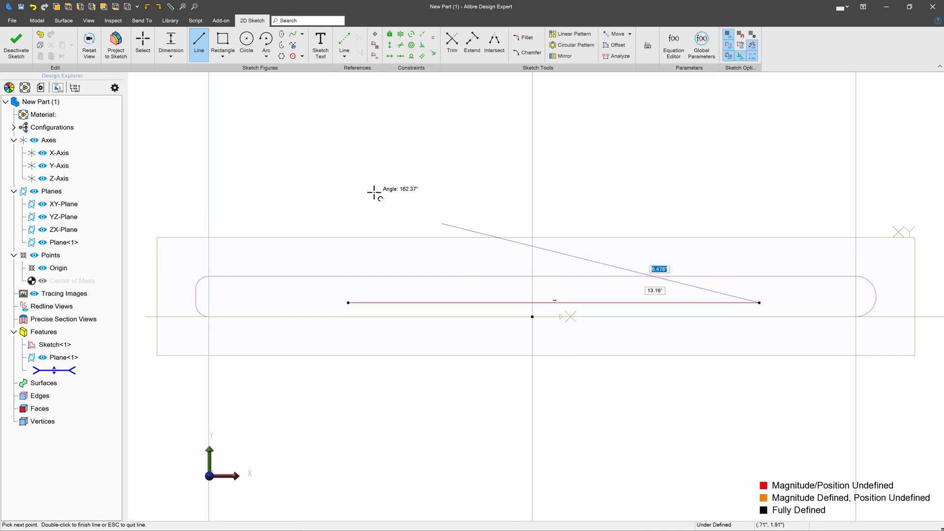
key("Escape")
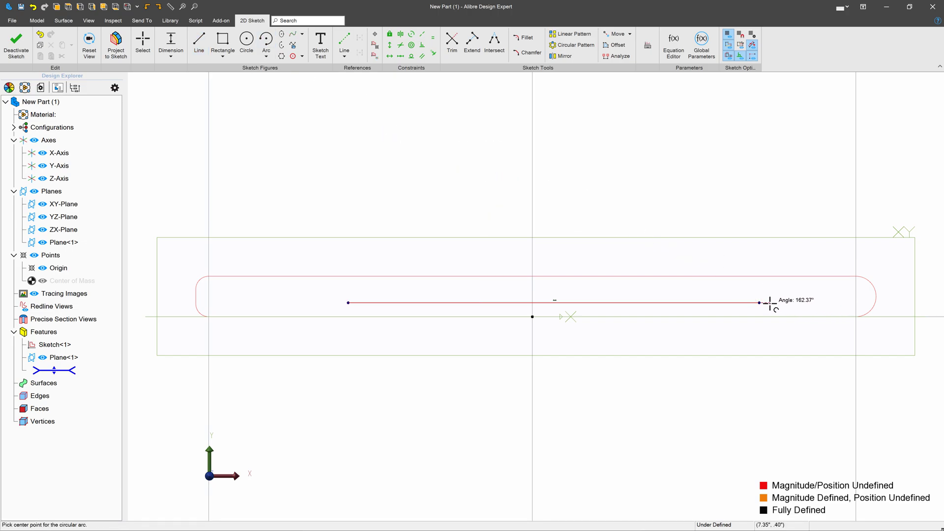
left_click(760, 264)
left_click(760, 302)
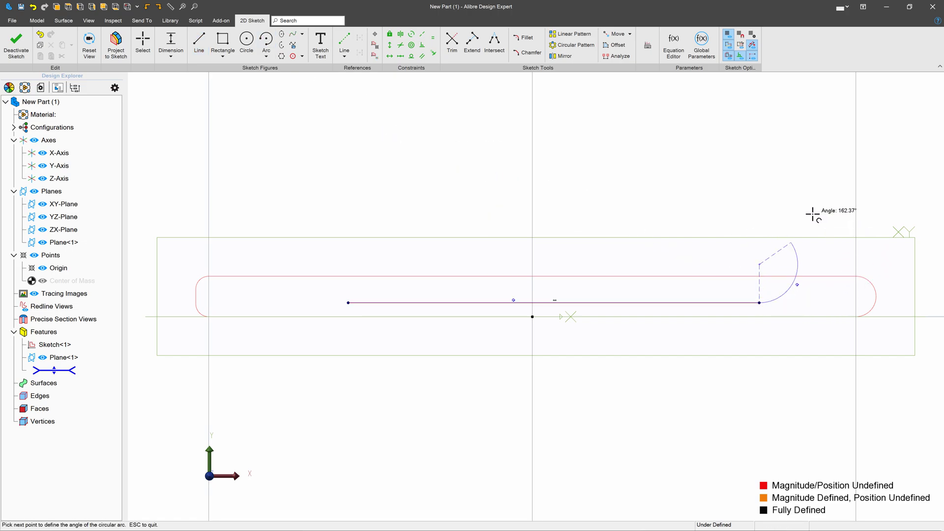
left_click(759, 226)
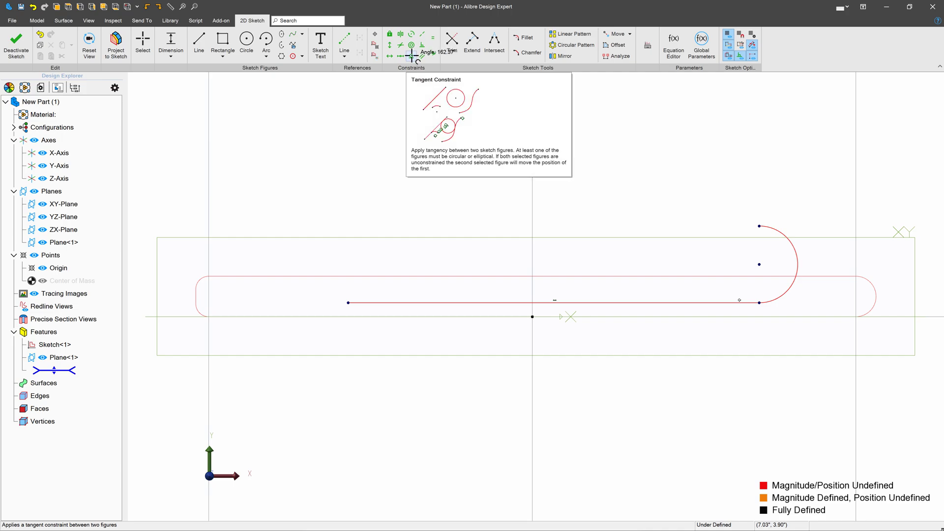
Step: Draw the top line and left side to close the profile, undoing an accidental edit
left_click(199, 43)
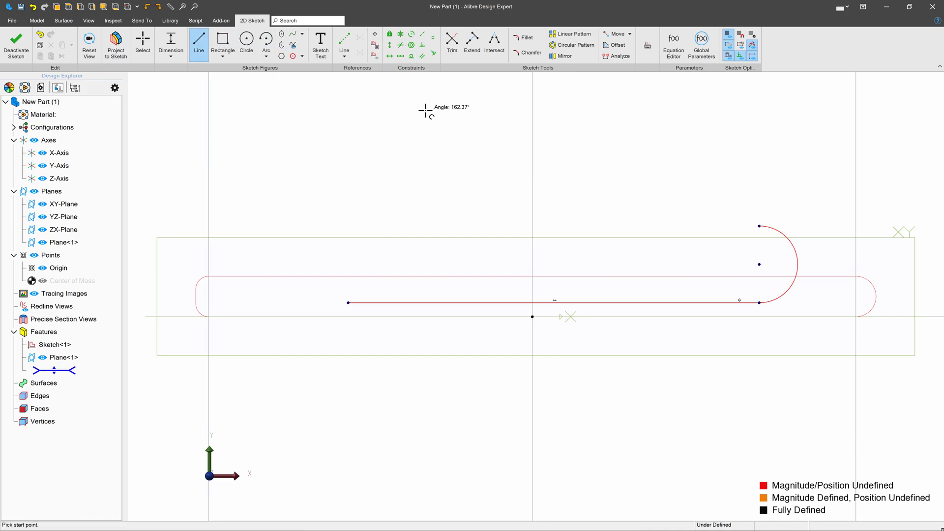
left_click(760, 226)
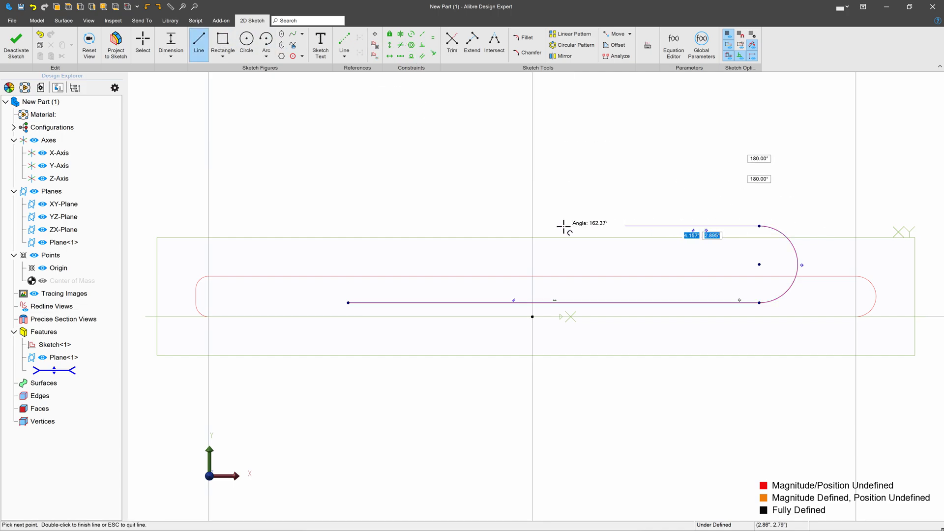
left_click(349, 226)
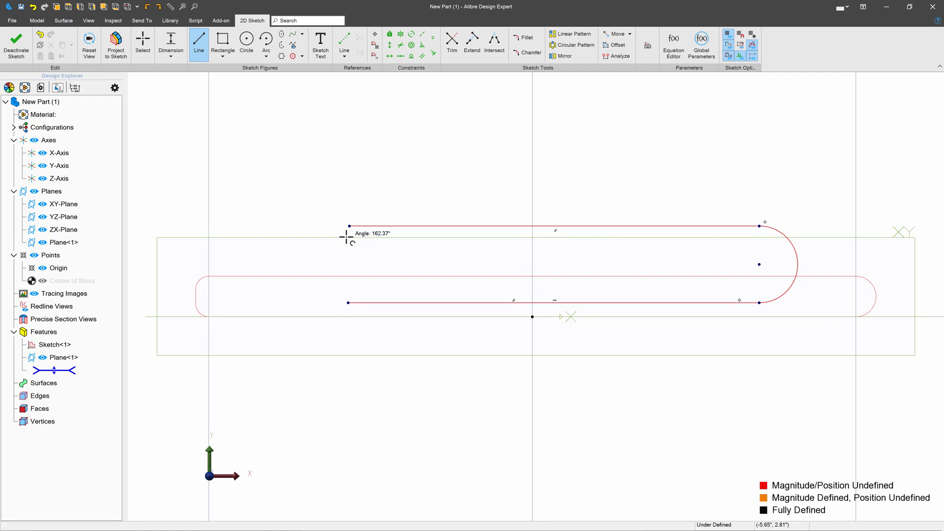
double_click(348, 302)
key("Escape")
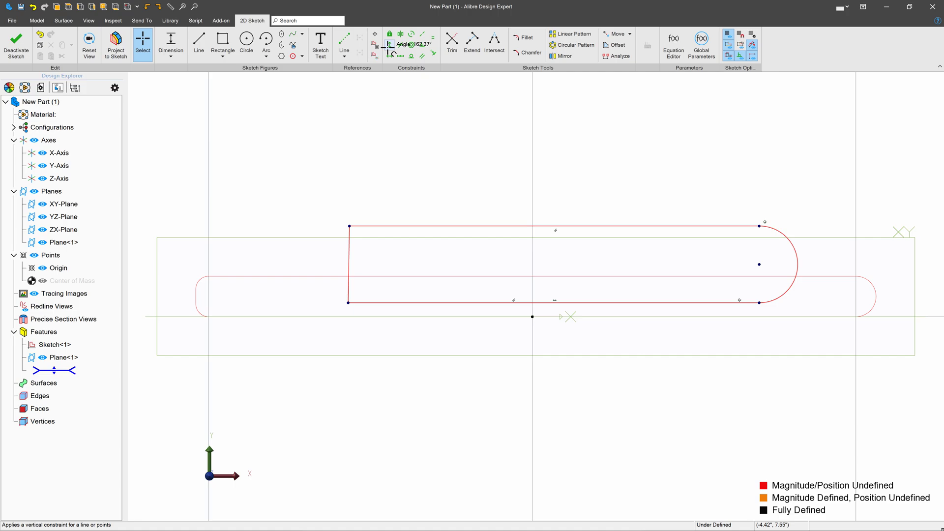
left_click(346, 270)
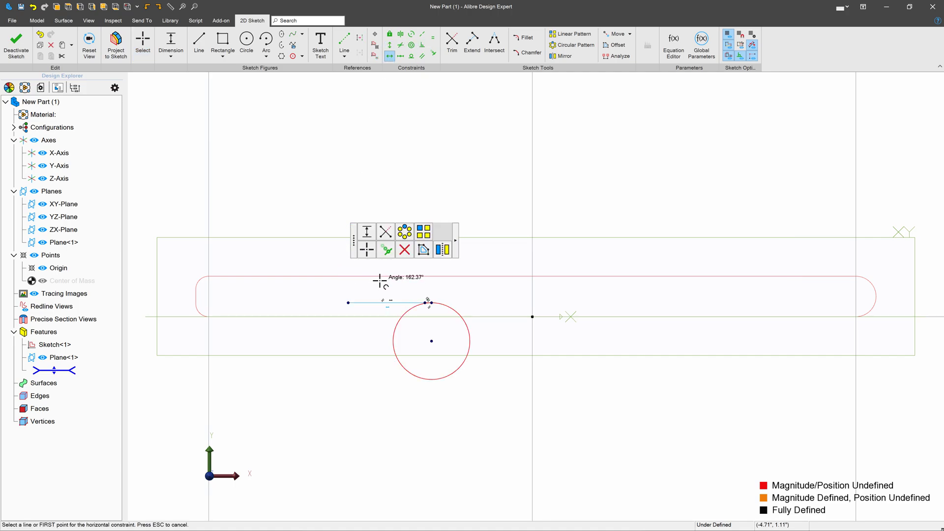
key("ctrl+z")
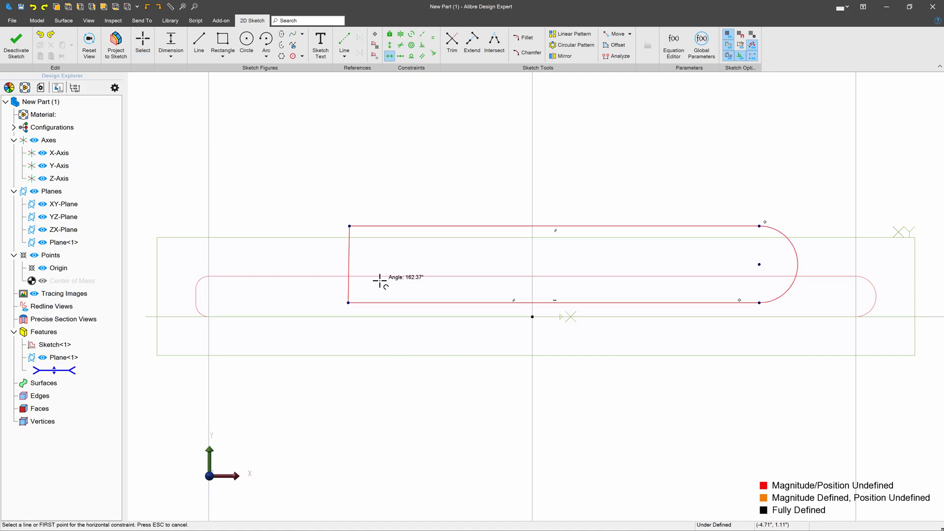
Step: Constrain the profile's left line to be vertical
left_click(390, 45)
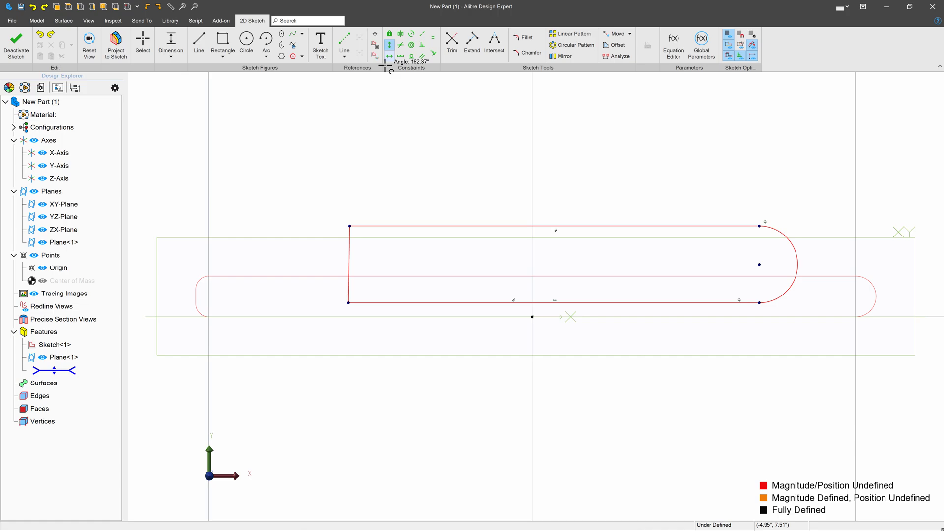
left_click(350, 246)
key("Escape")
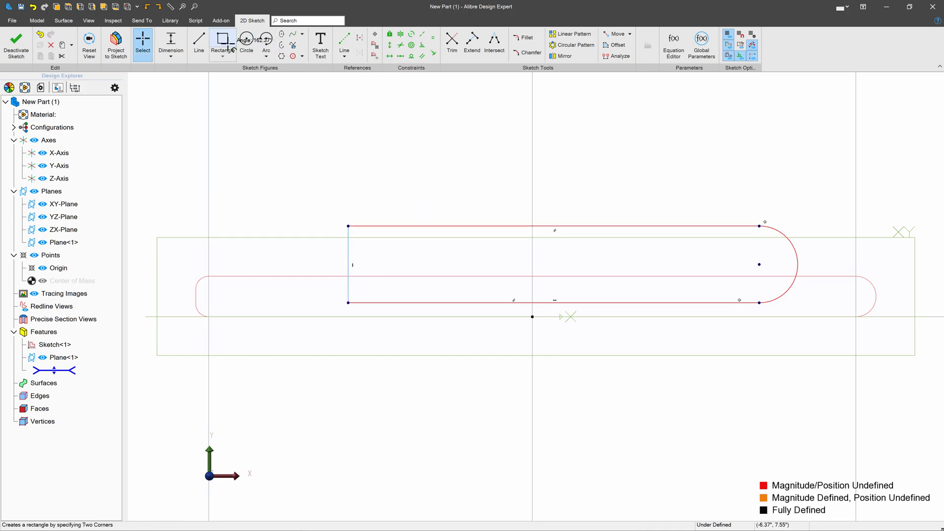
left_click(143, 44)
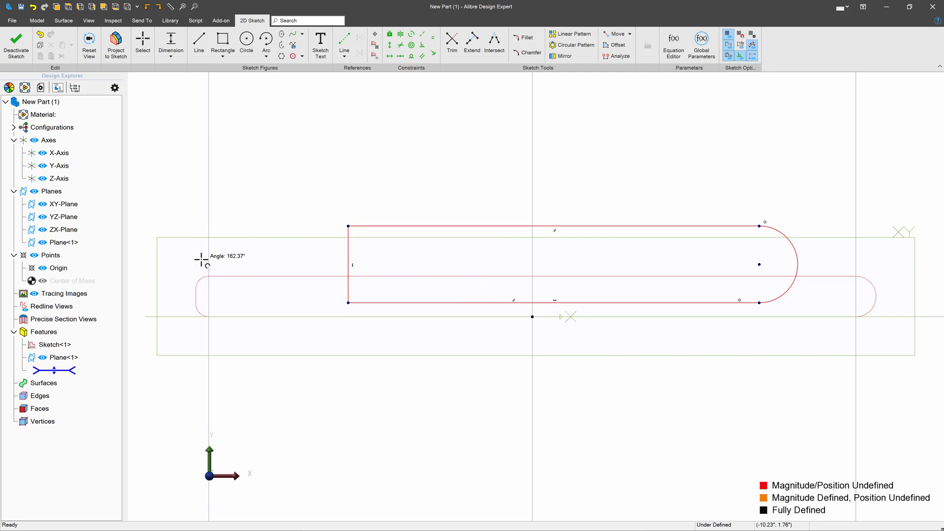
key("Escape")
Step: Fillet the top-left and bottom-left corners of the Plane<1> profile with a 0.500" radius
left_click(525, 39)
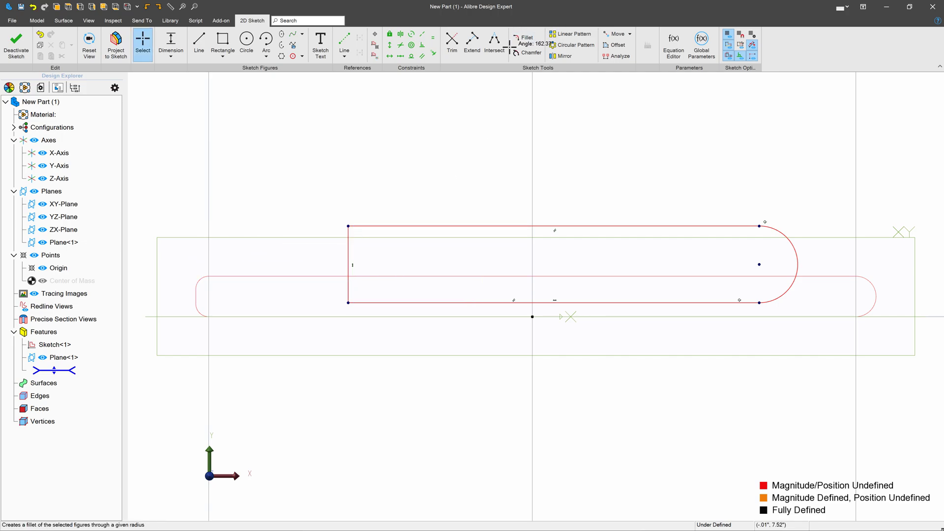
left_click(372, 227)
left_click(348, 246)
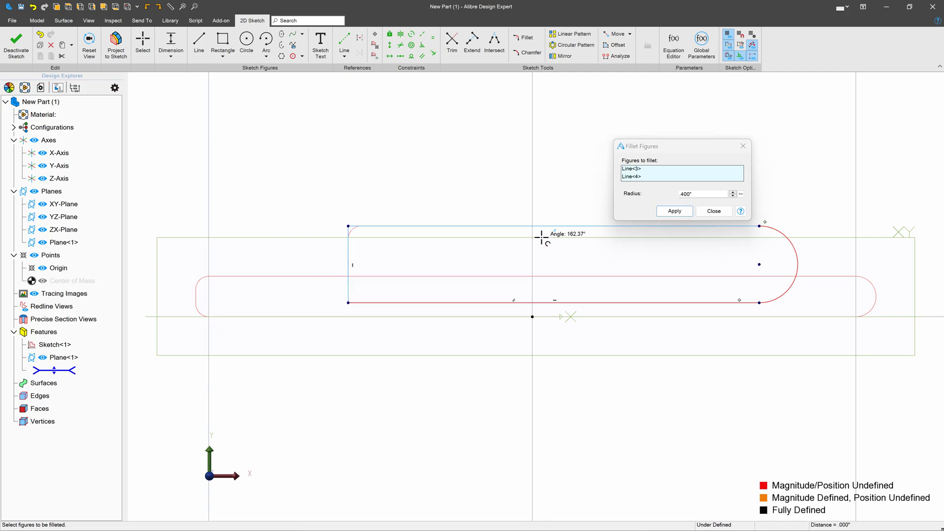
left_click(688, 195)
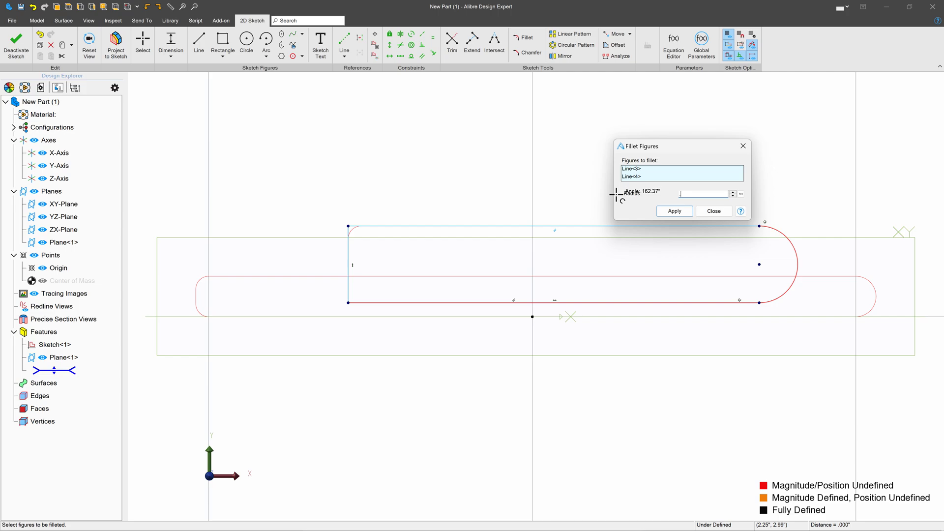
type(".500\"")
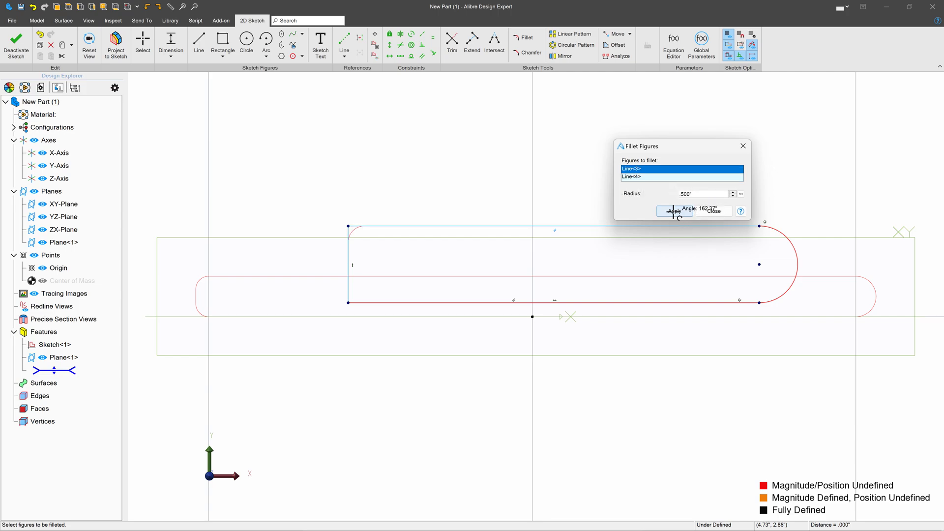
left_click(675, 211)
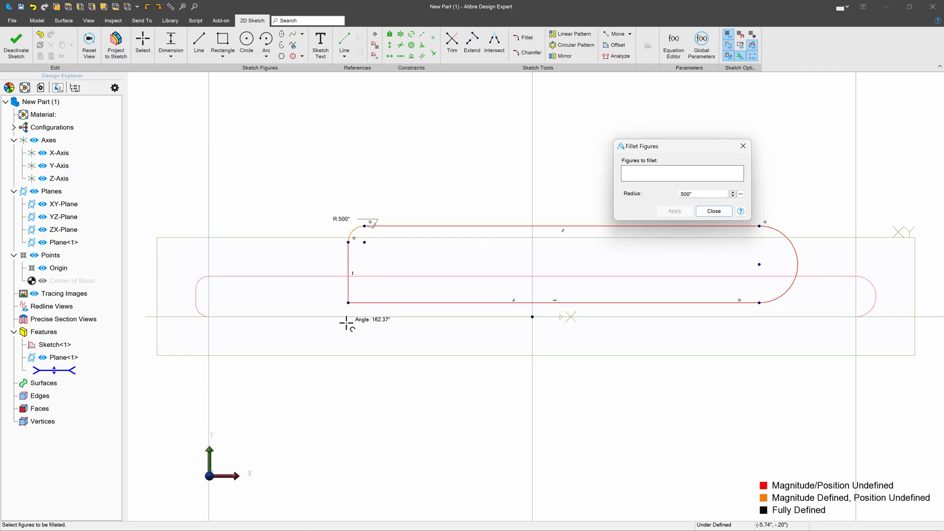
left_click(372, 302)
left_click(347, 291)
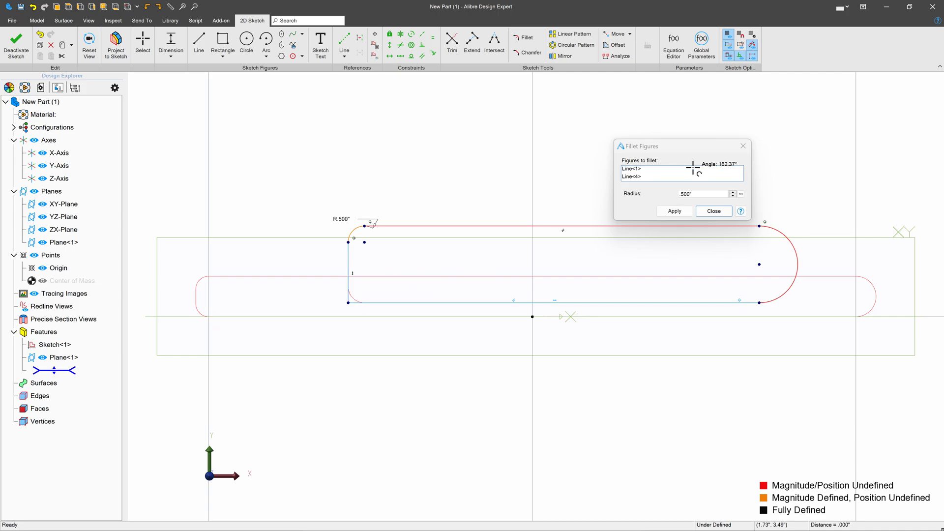
left_click(675, 211)
left_click(714, 211)
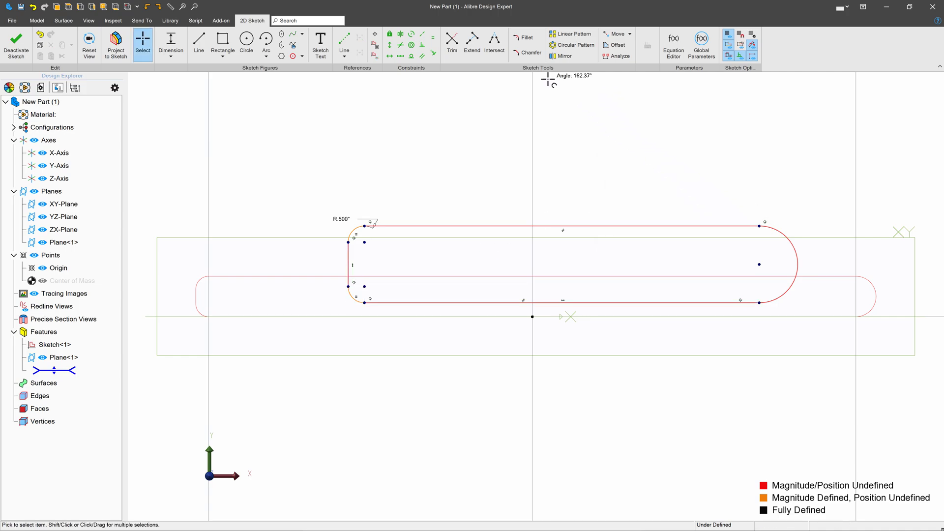
Step: Make the bottom line pass through the origin and dimension the left end 8.400" from it
left_click(434, 53)
left_click(508, 303)
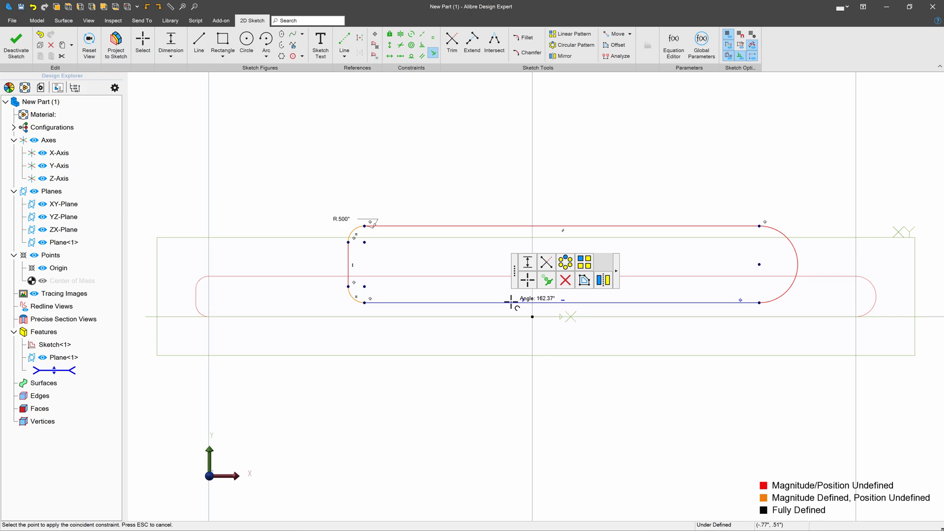
left_click(532, 318)
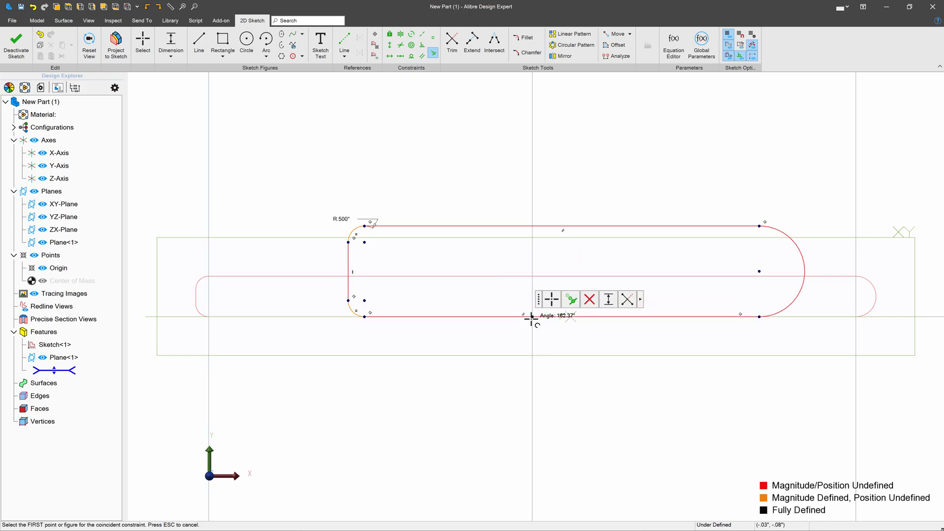
key("Escape")
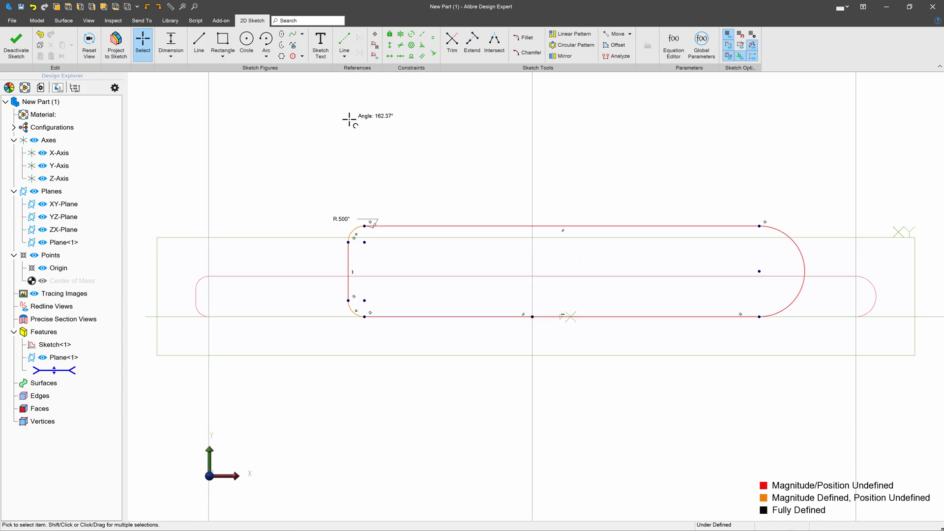
left_click(171, 42)
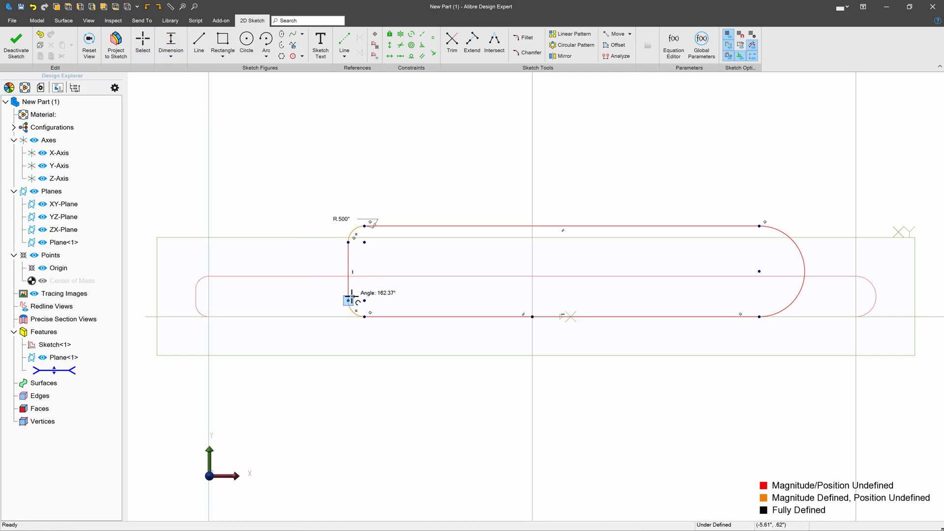
left_click(365, 317)
left_click(532, 317)
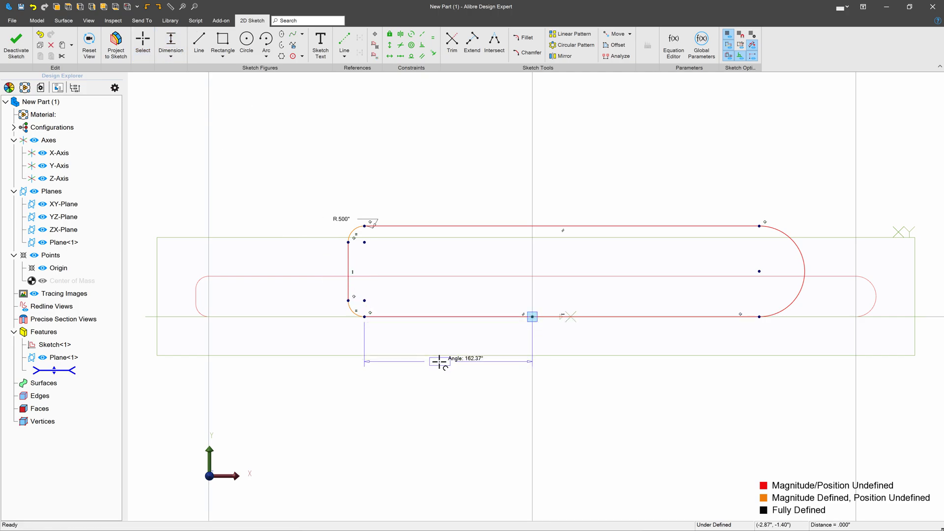
left_click(439, 362)
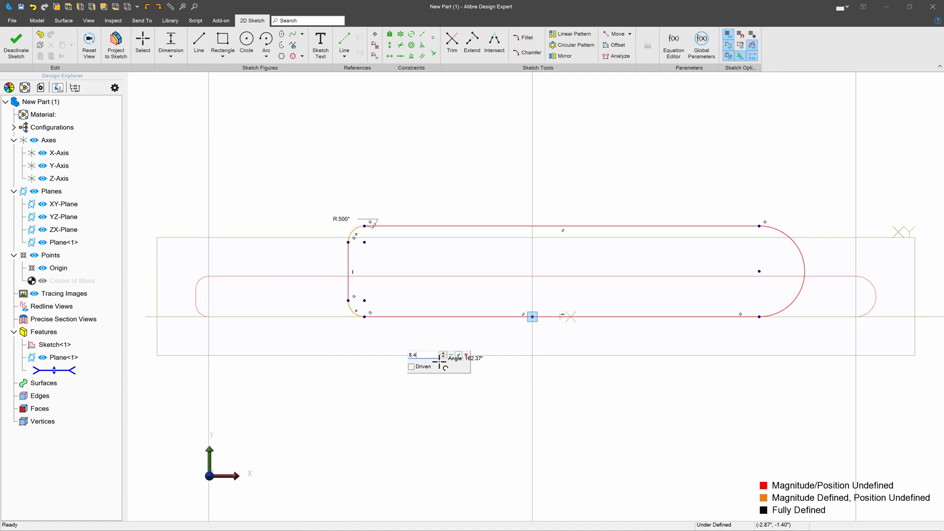
type("8.4")
key("Return")
Step: Add the 8.750" right-side distance and 2.000" height, then finish the sketch
left_click(532, 317)
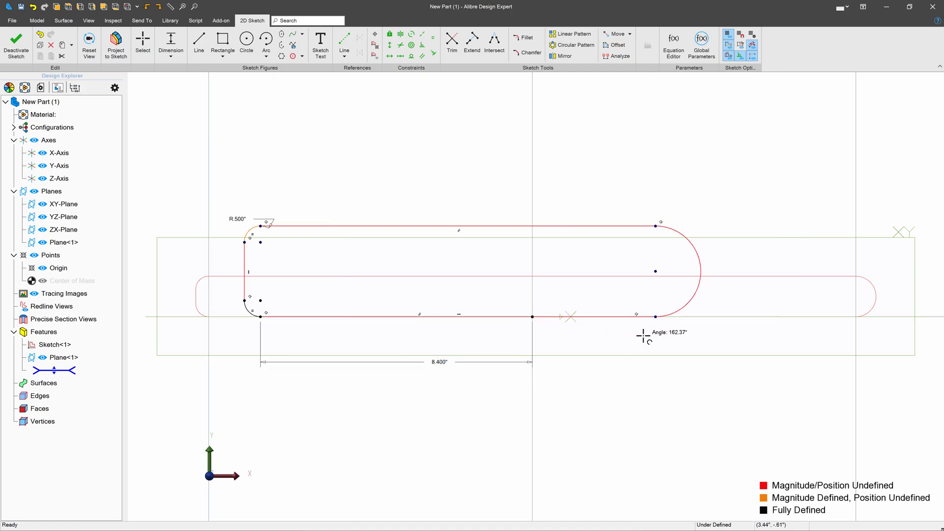
left_click(655, 317)
left_click(619, 370)
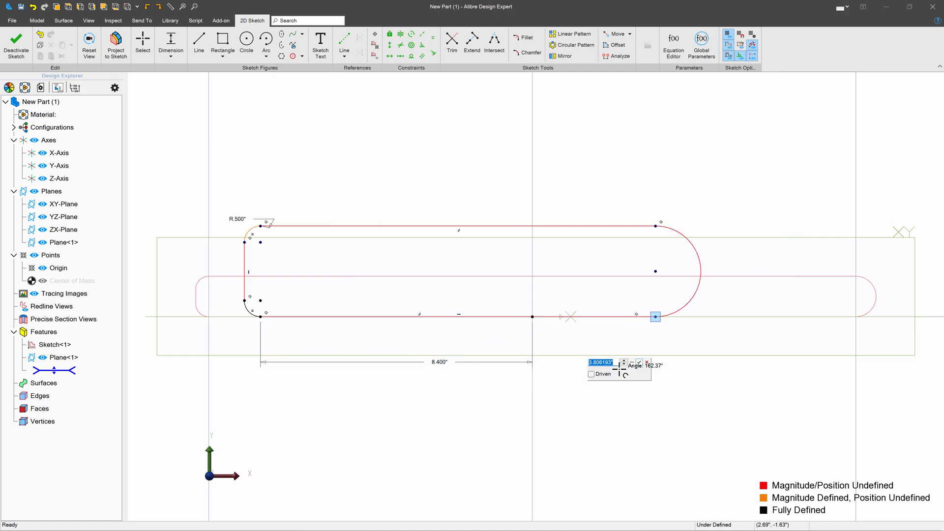
key("Return")
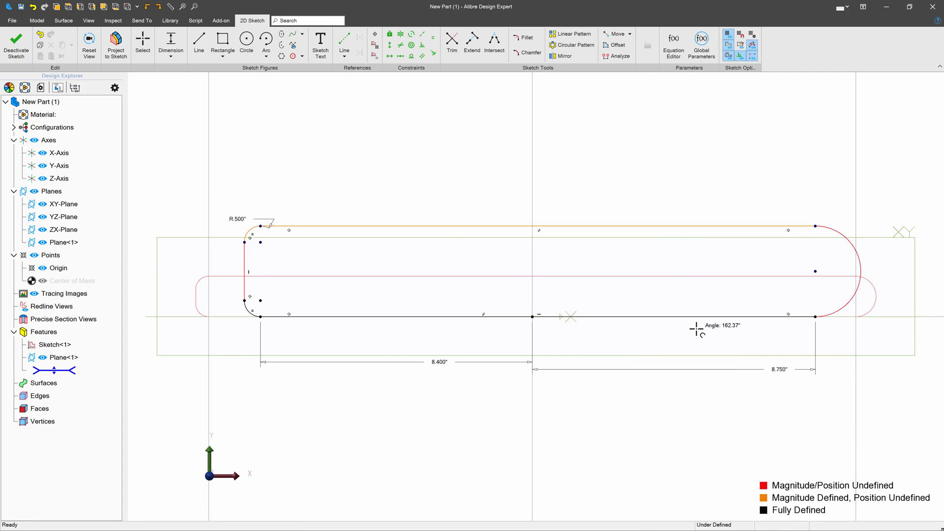
left_click(816, 316)
left_click(815, 226)
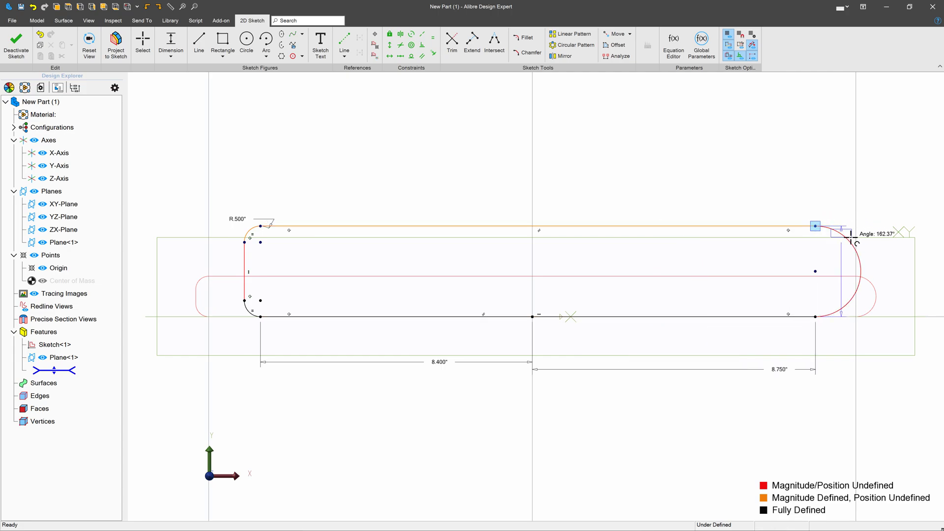
left_click(883, 250)
type("2.802532\"")
key("Return")
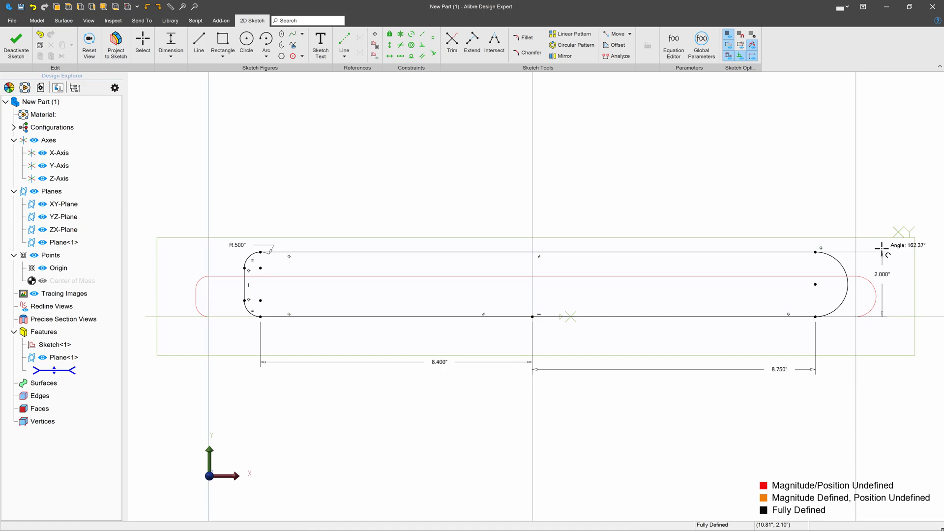
left_click(15, 39)
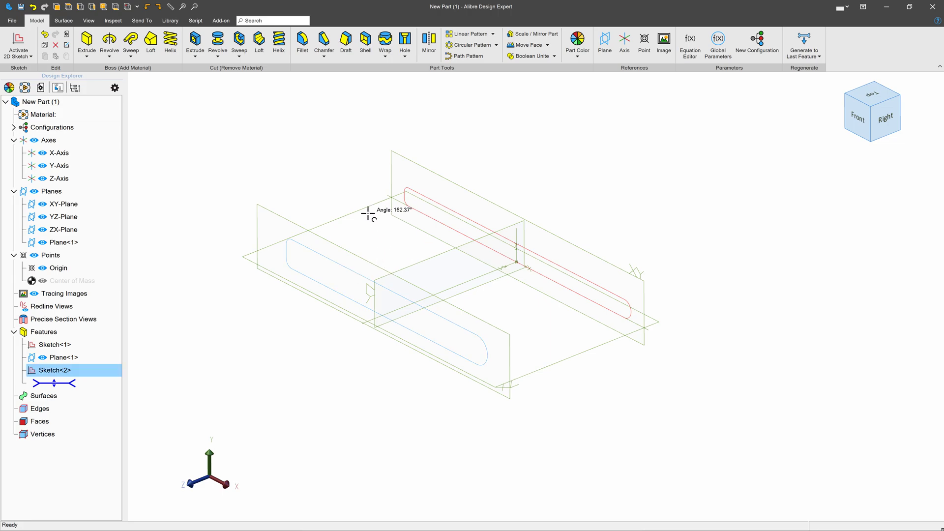
Step: Sketch on the ZX-Plane, projecting the upper and lower profile lines as associated reference figures
left_click(368, 213)
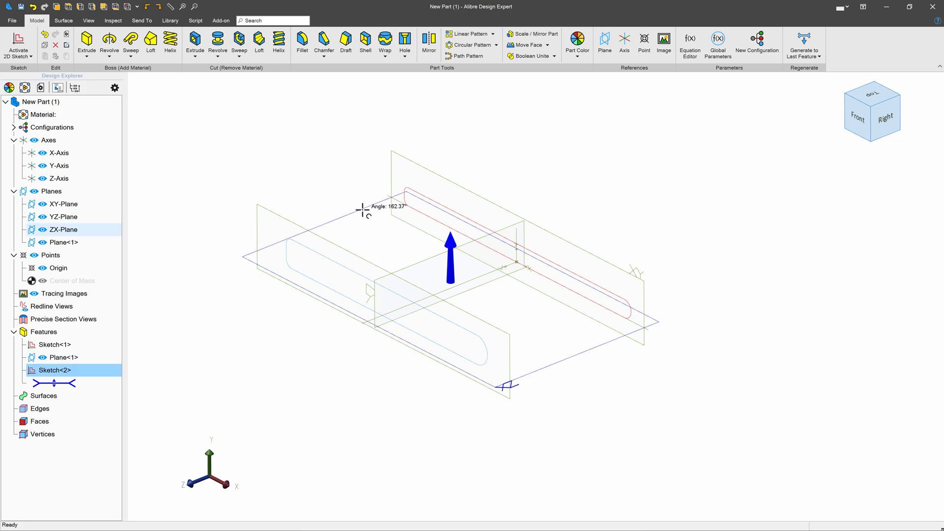
left_click(20, 40)
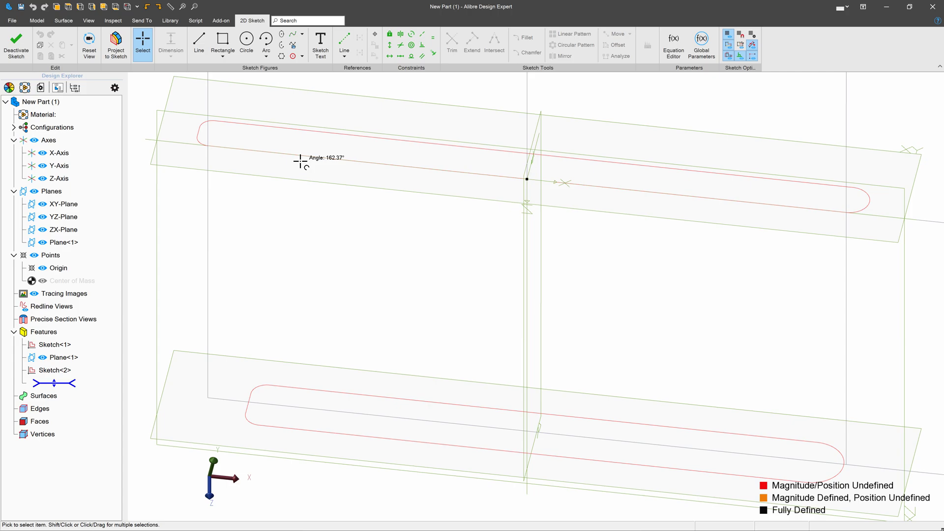
left_click(116, 43)
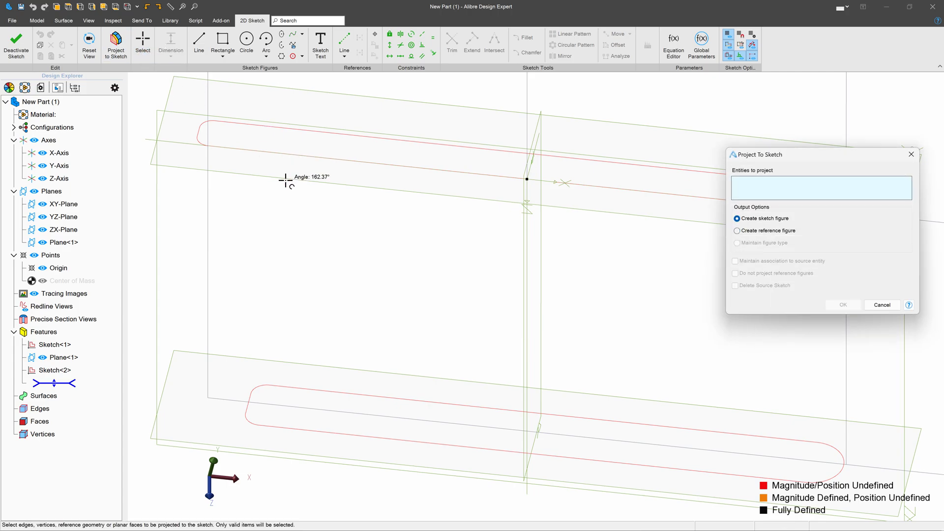
left_click(295, 157)
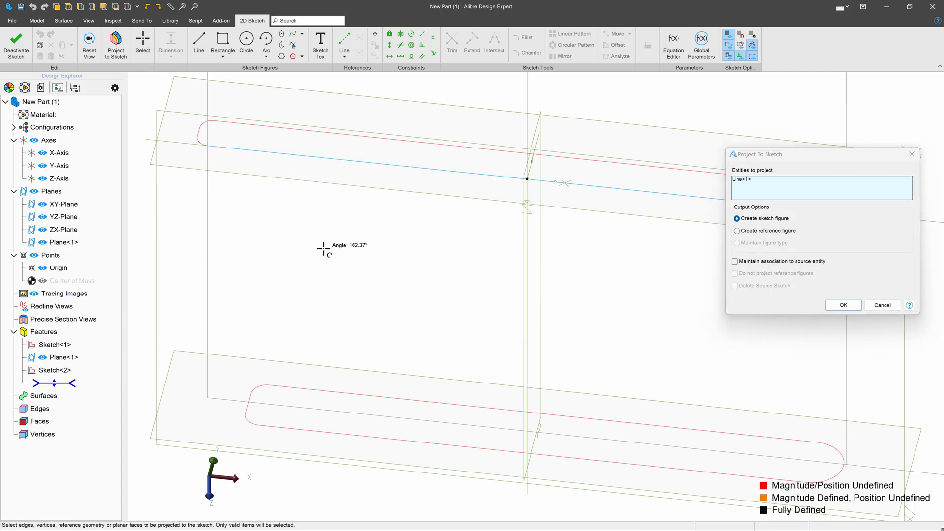
left_click(361, 436)
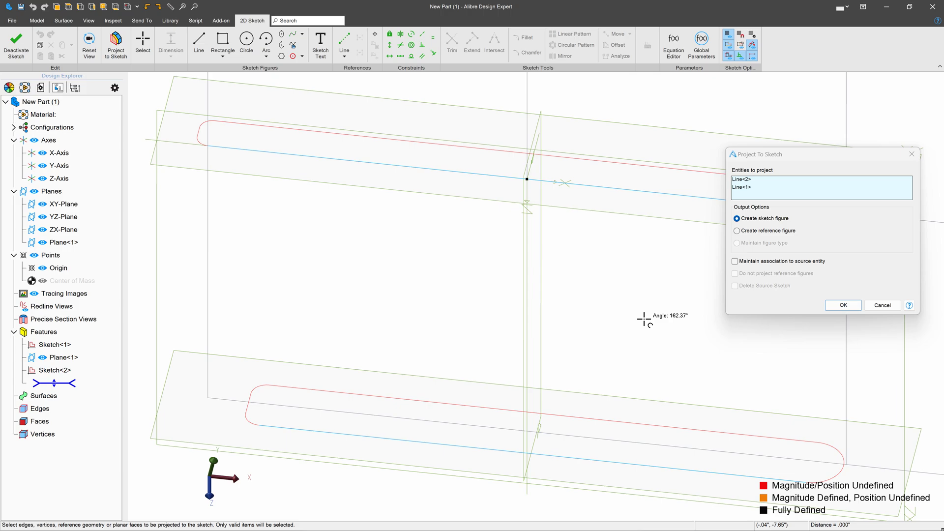
left_click(737, 230)
left_click(735, 261)
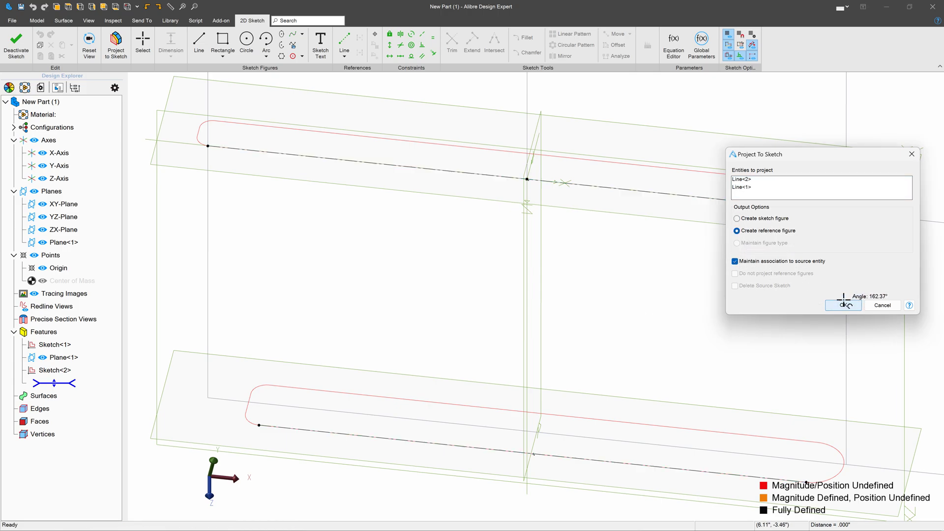
left_click(843, 305)
scroll(496, 278, "down", 3)
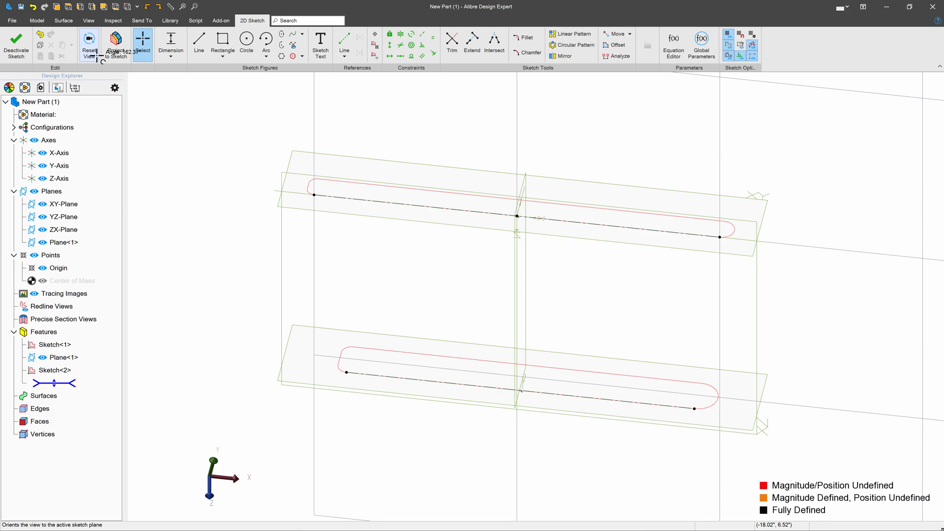
Step: Join the projected lines' left ends with a centre-point arc whose centre is level with the top-left endpoint
left_click(88, 39)
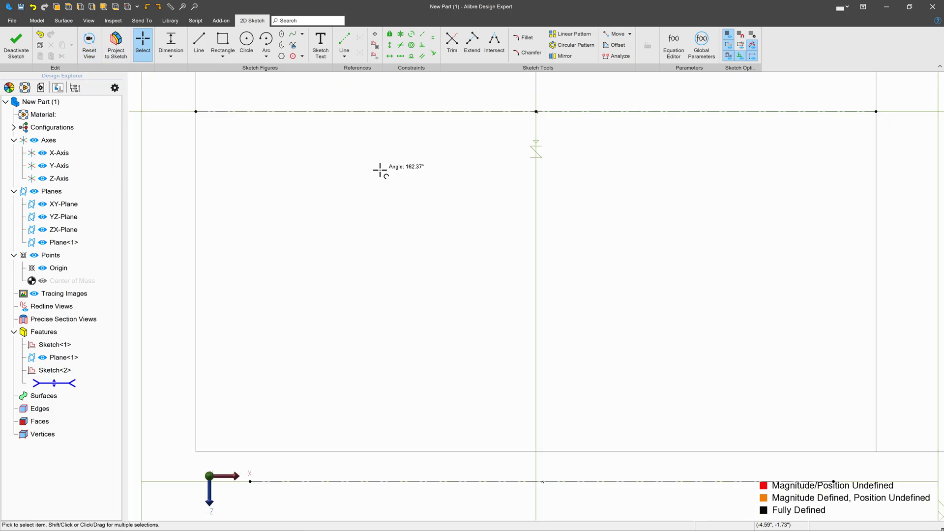
left_click(266, 42)
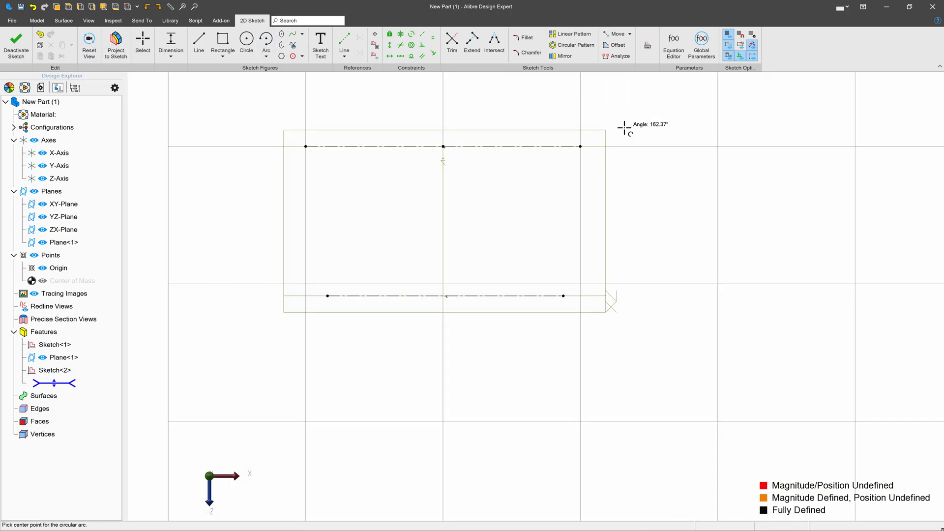
left_click(679, 197)
left_click(312, 146)
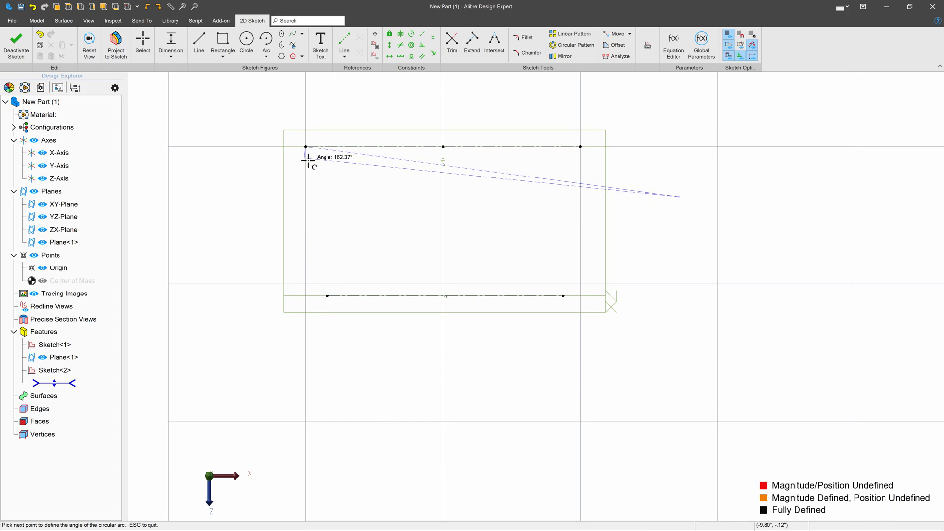
left_click(327, 296)
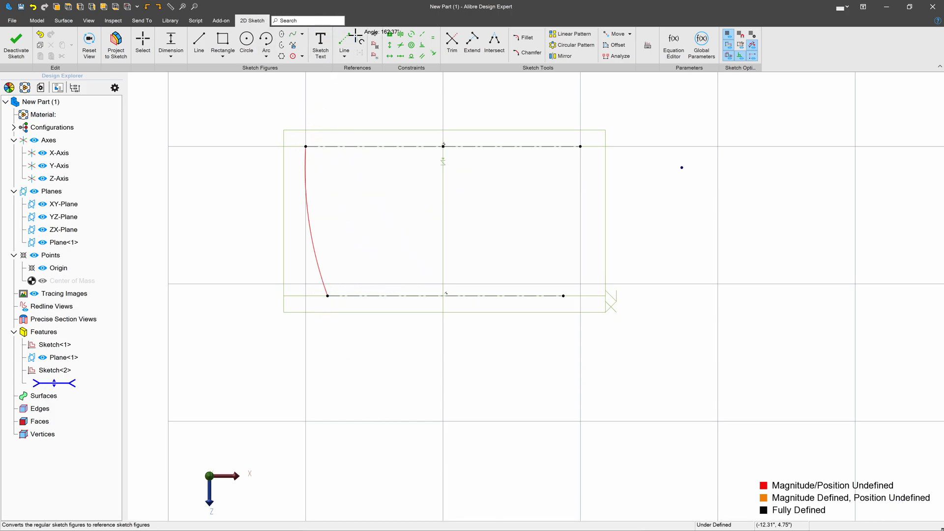
key("Escape")
left_click(392, 54)
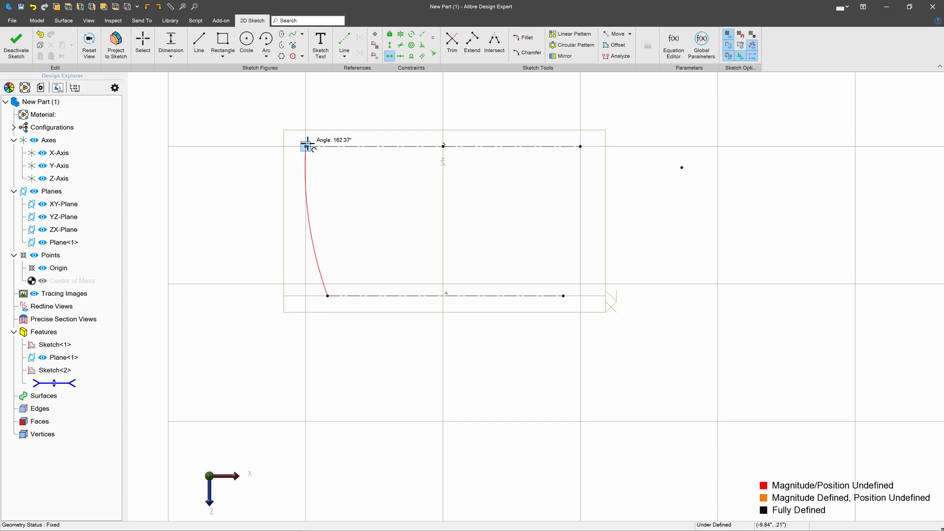
left_click(681, 170)
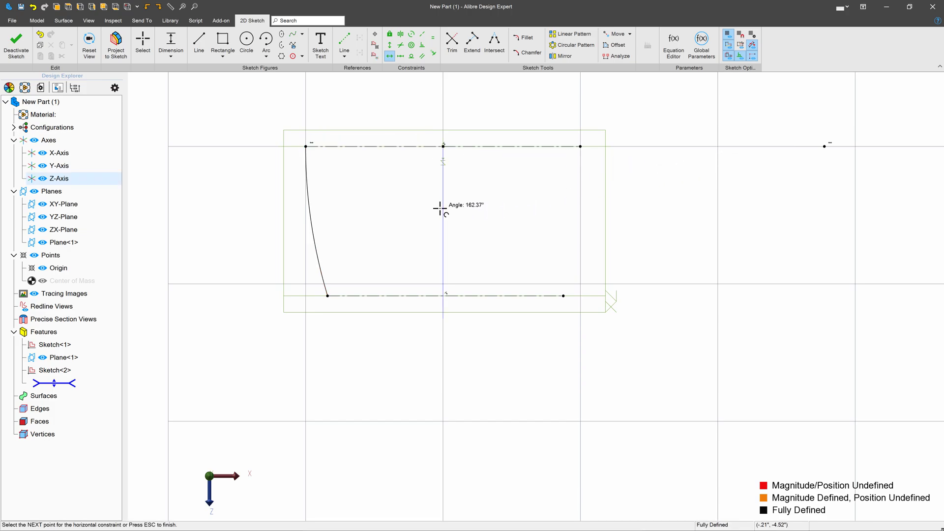
key("Escape")
Step: Add a matching right-edge arc, level its centre with the top-right corner, and finish the sketch
left_click(265, 39)
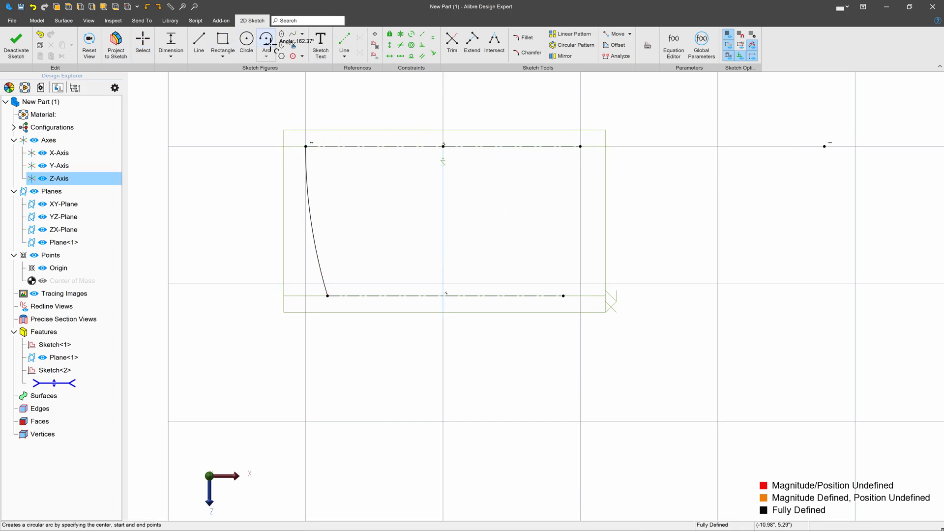
left_click(356, 224)
left_click(583, 156)
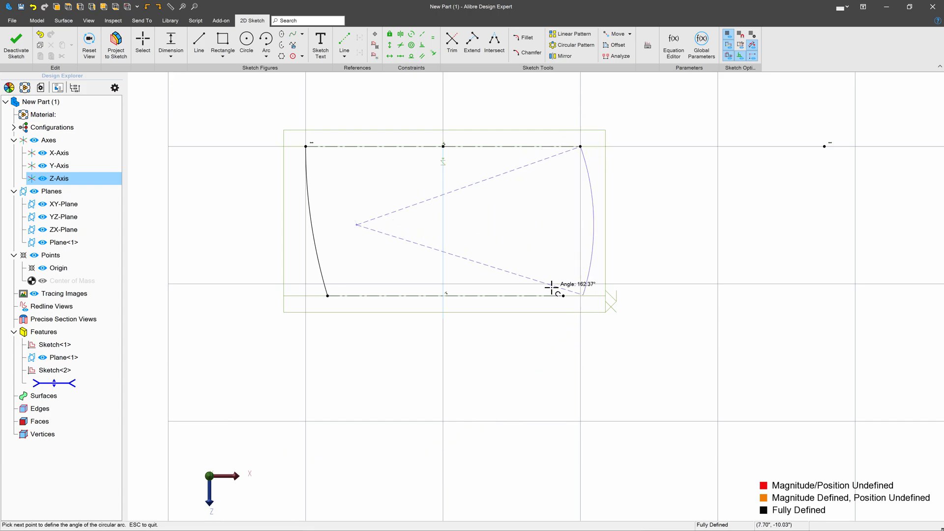
left_click(566, 295)
key("Escape")
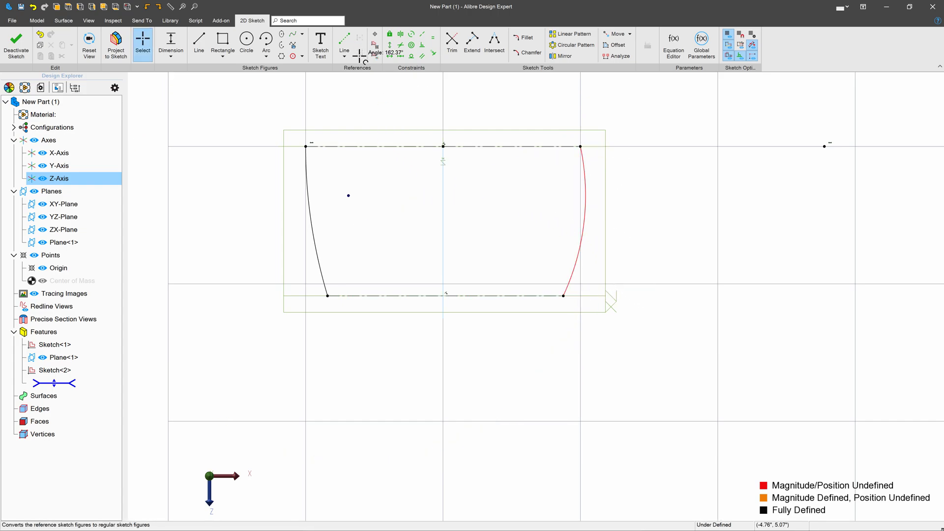
left_click(390, 56)
left_click(471, 284)
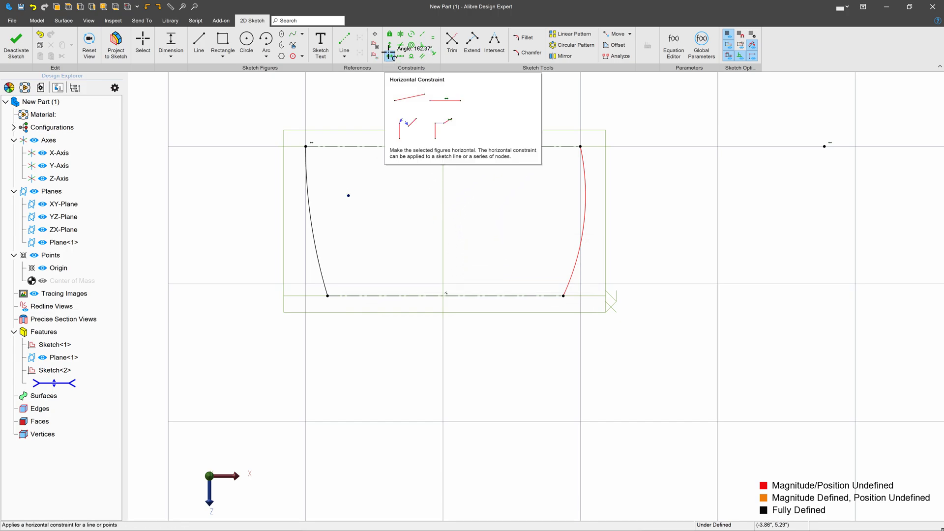
left_click(348, 195)
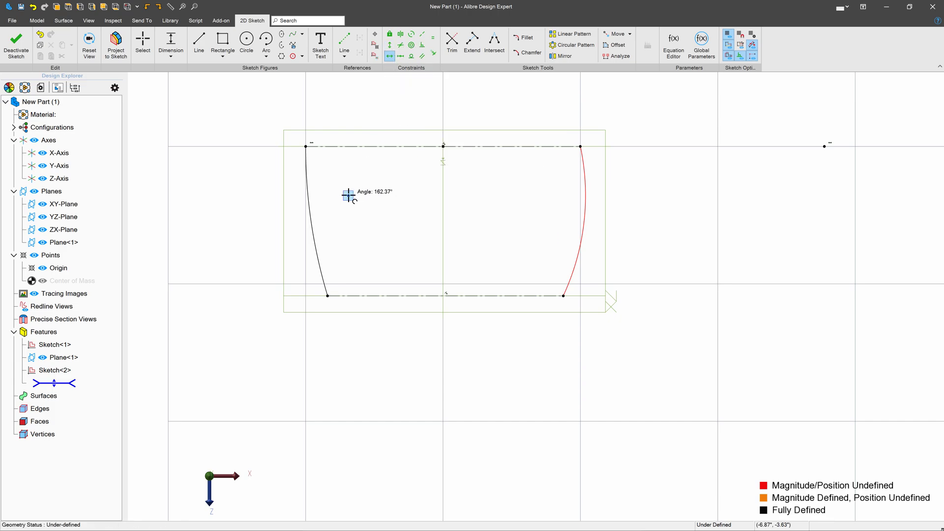
left_click(581, 146)
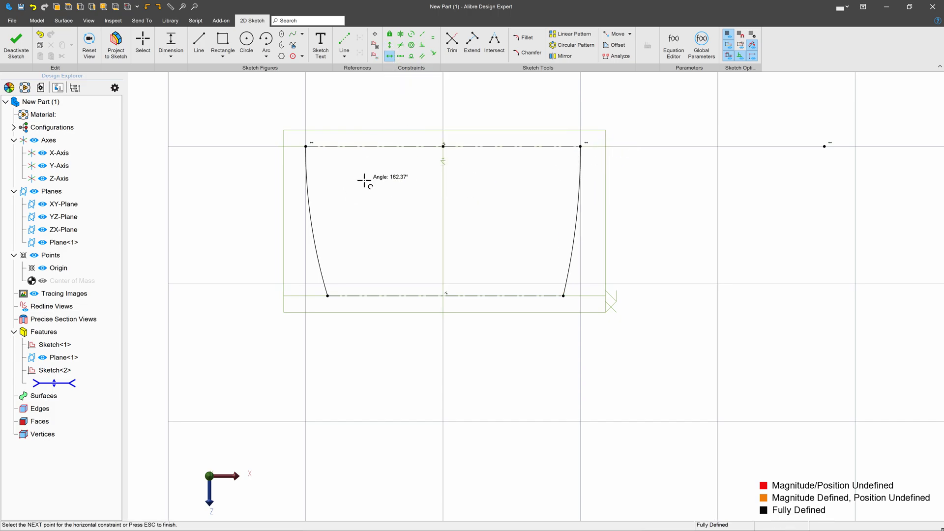
left_click(29, 45)
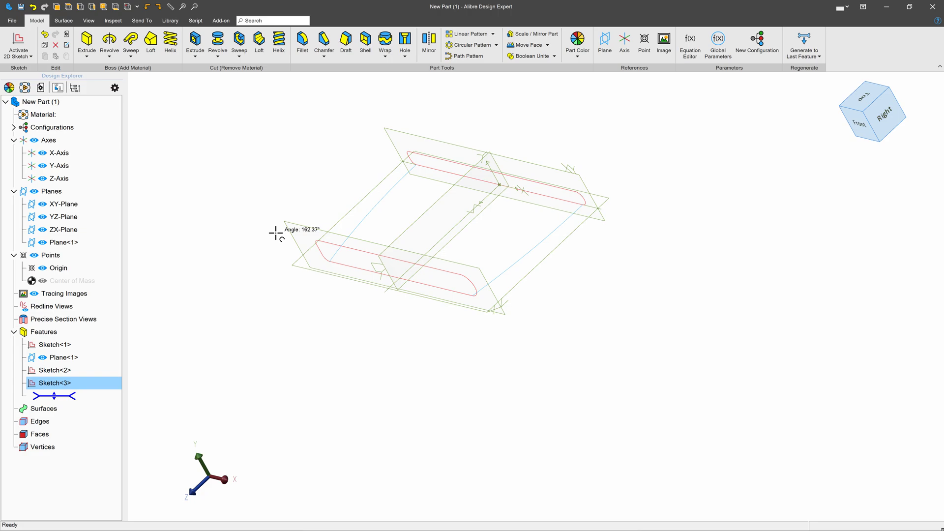
Step: Loft the cushion between Sketch<1> and Sketch<2> using Sketch<3> as global guide curves
left_click(151, 41)
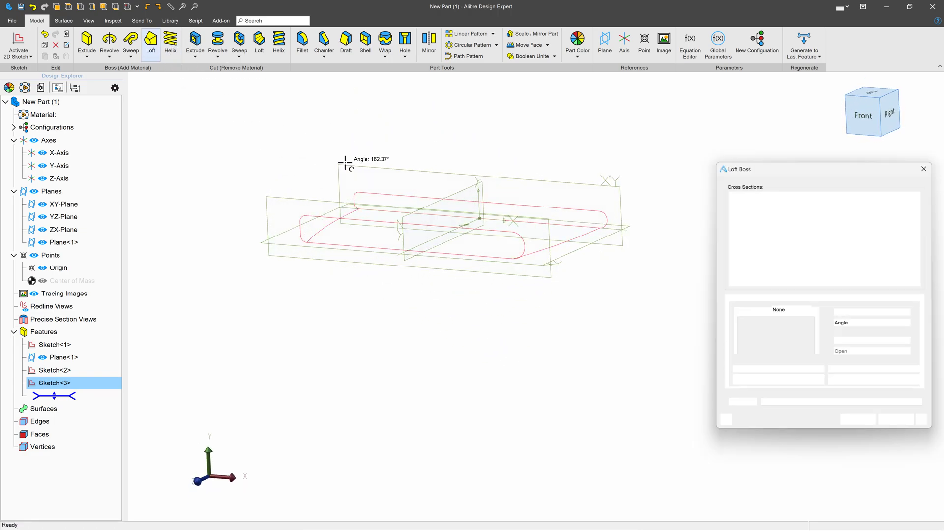
left_click(449, 197)
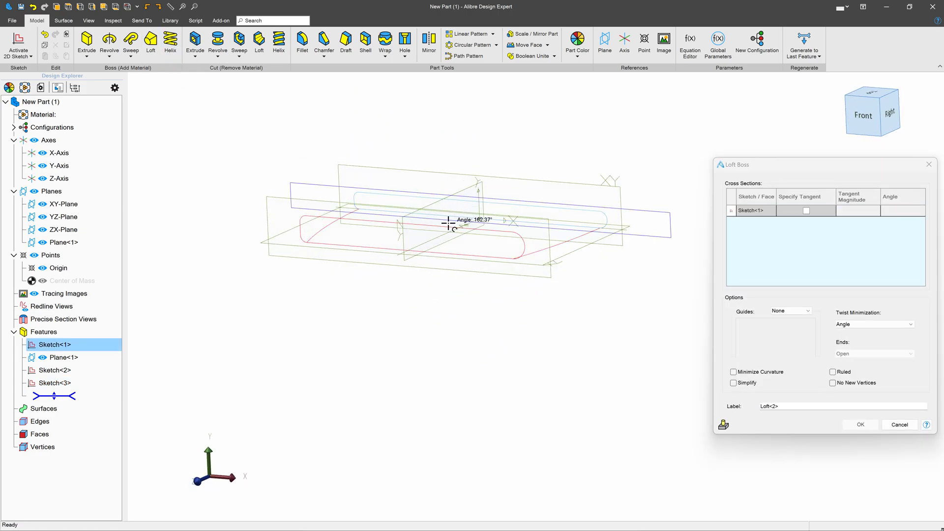
left_click(460, 227)
left_click(782, 311)
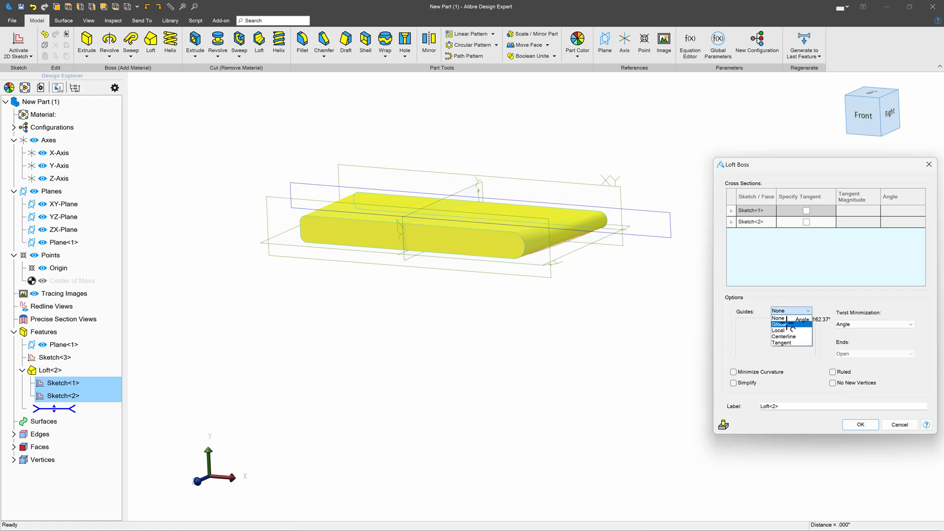
left_click(783, 322)
left_click(575, 235)
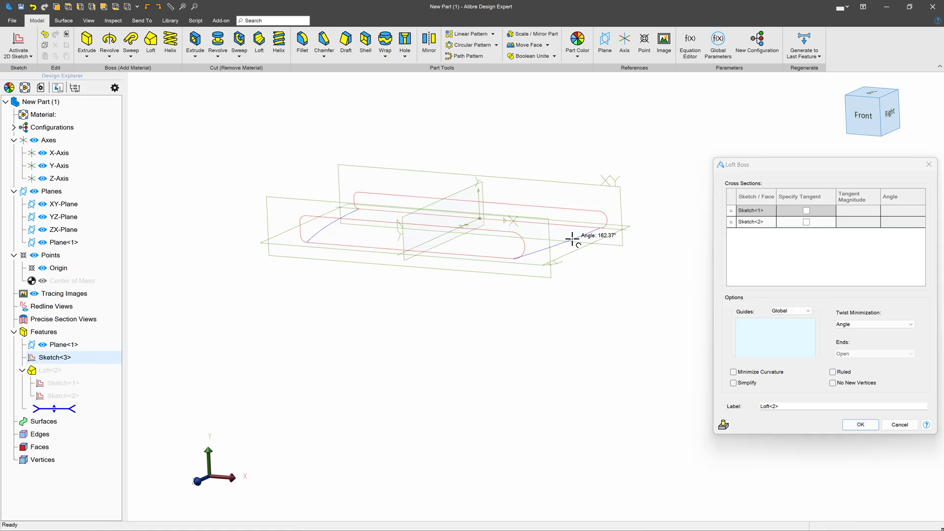
left_click(860, 424)
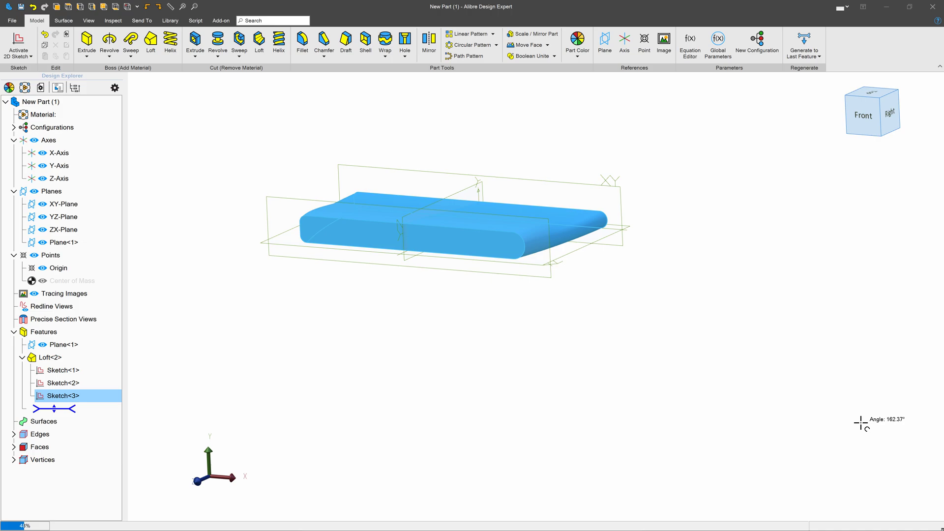
middle_click_drag(561, 331, 515, 303)
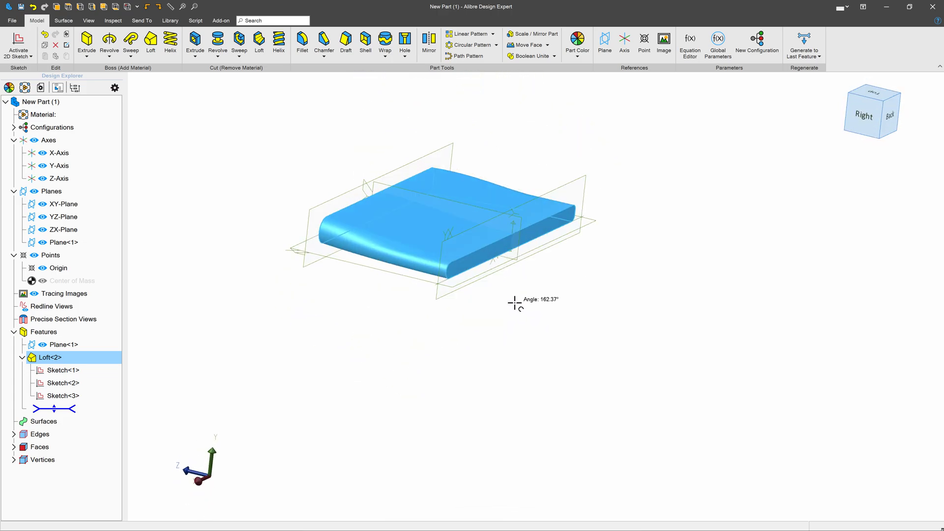
Step: Mirror Loft<2> across the XY-Plane to create Mirror<3>, the full symmetric cushion
left_click(429, 41)
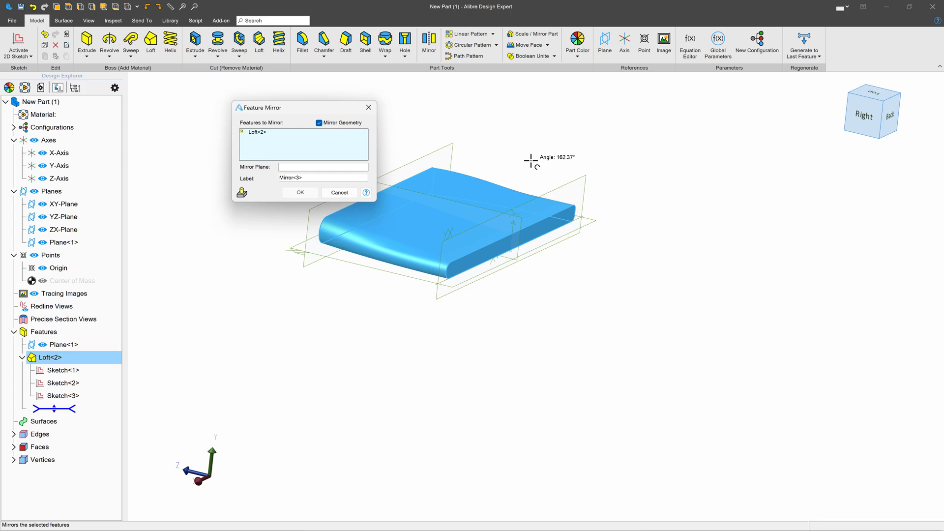
left_click(284, 166)
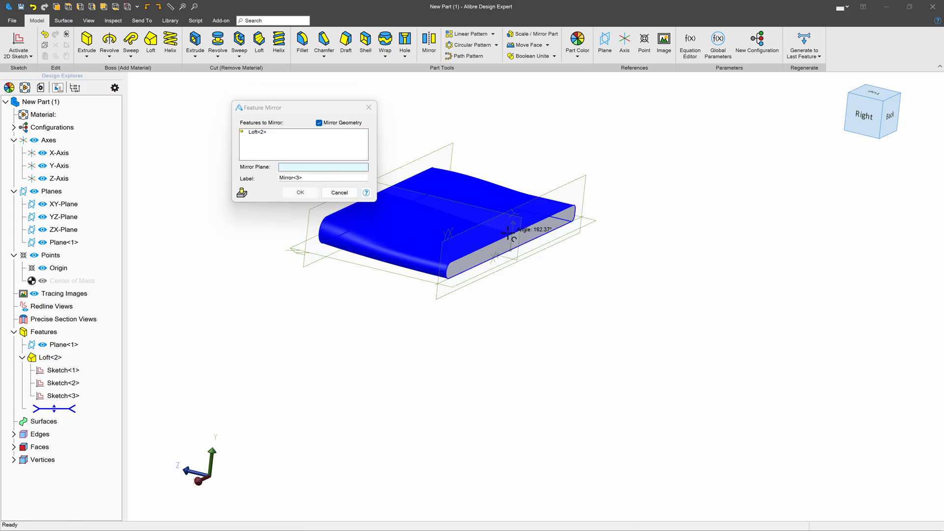
left_click(515, 206)
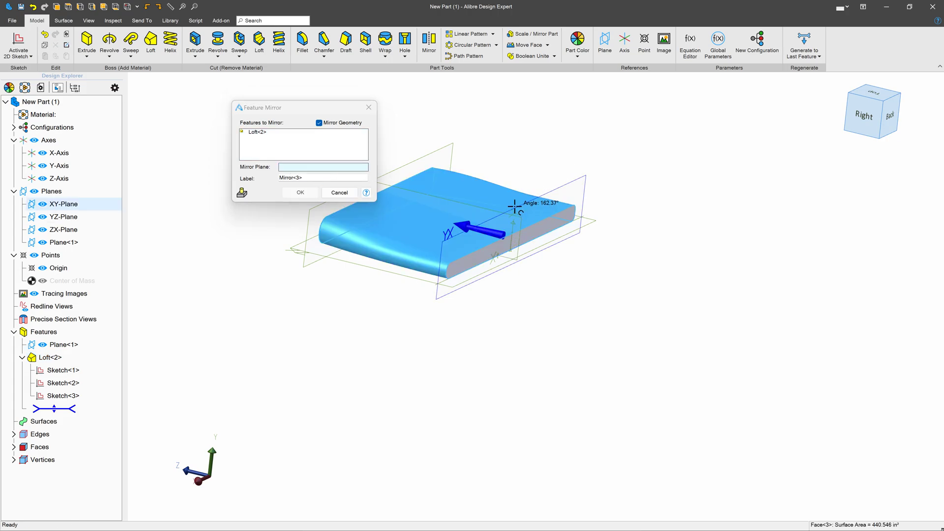
left_click(300, 192)
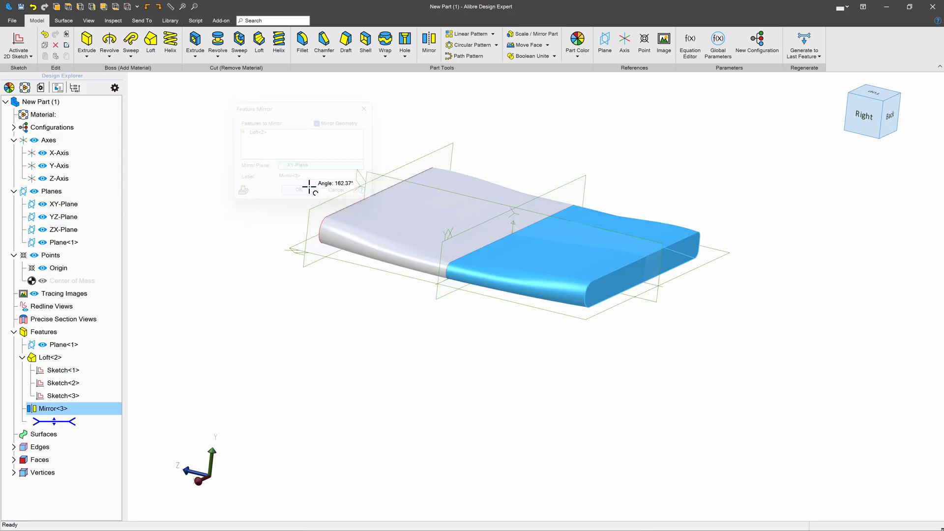
middle_click_drag(376, 266, 399, 284)
middle_click_drag(480, 386, 482, 391)
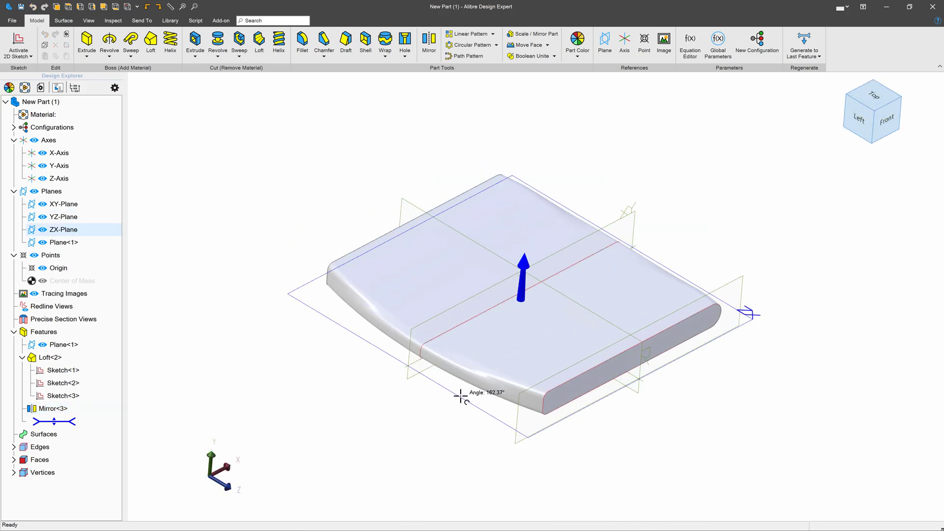
Step: Start a new hole on the ZX-Plane, viewed from the cushion's underside
middle_click_drag(543, 452, 530, 407)
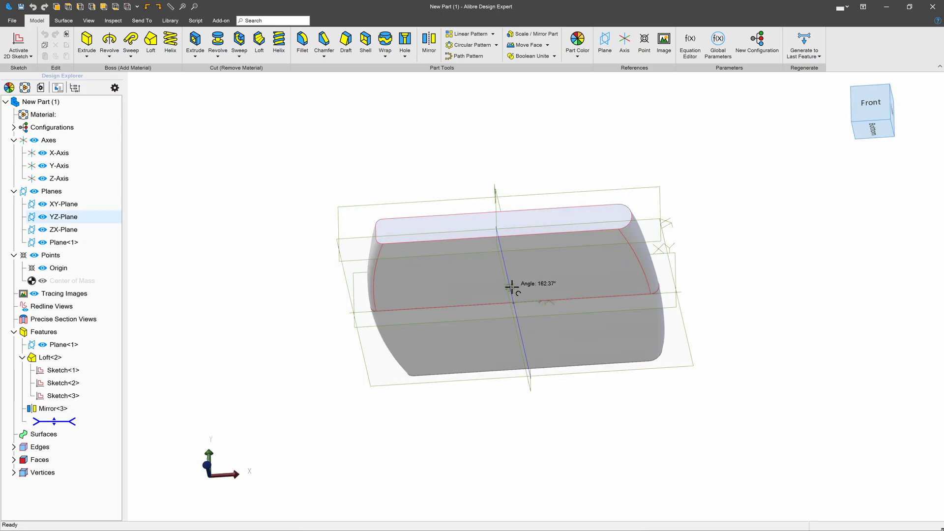
left_click(657, 218)
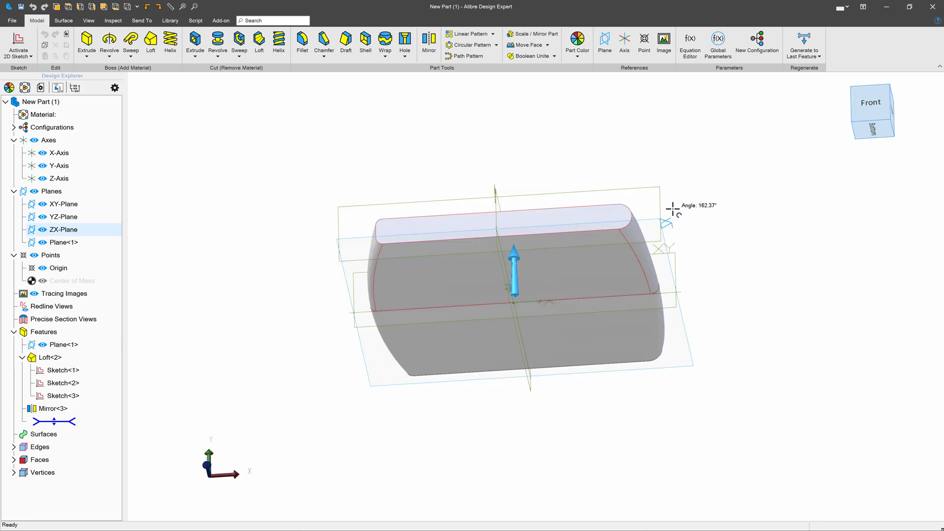
left_click(404, 40)
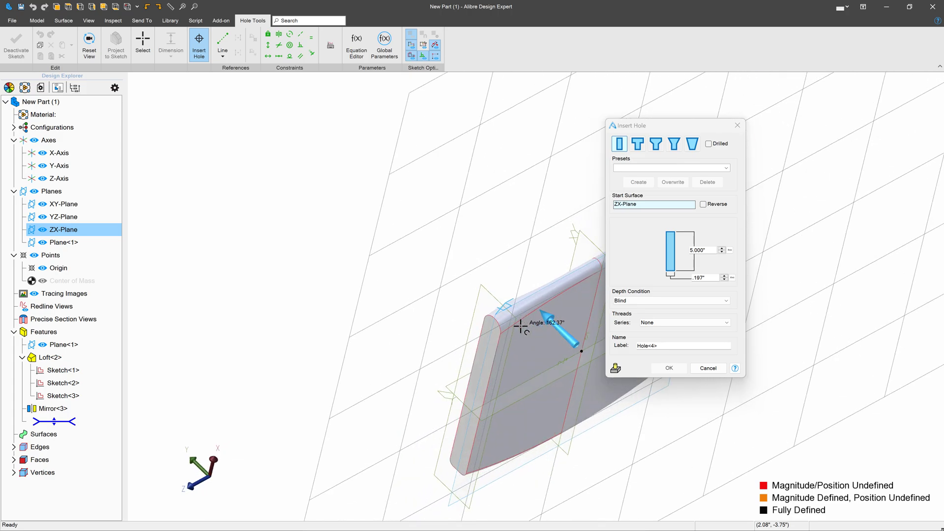
Step: Set the hole threads to ANSI Unified - Fine, size 1/2-20 UNF
left_click_drag(639, 127, 753, 171)
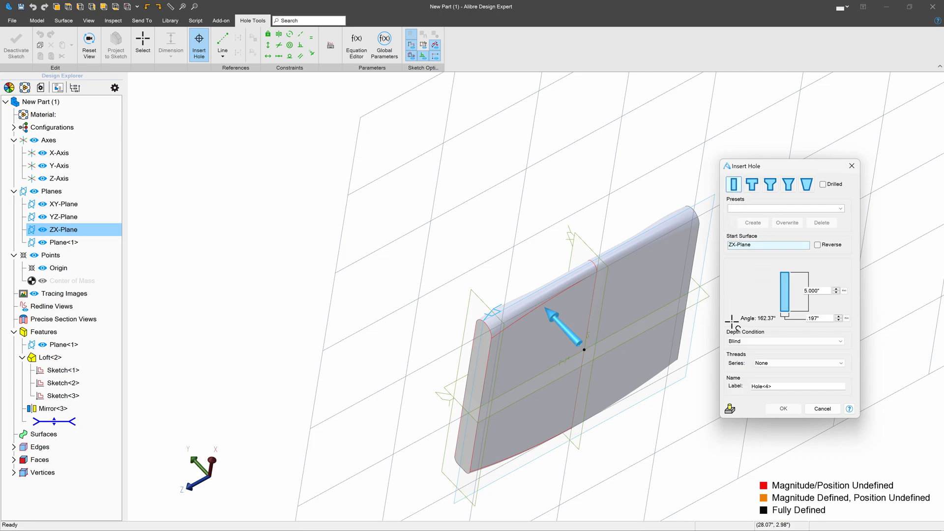
left_click(776, 363)
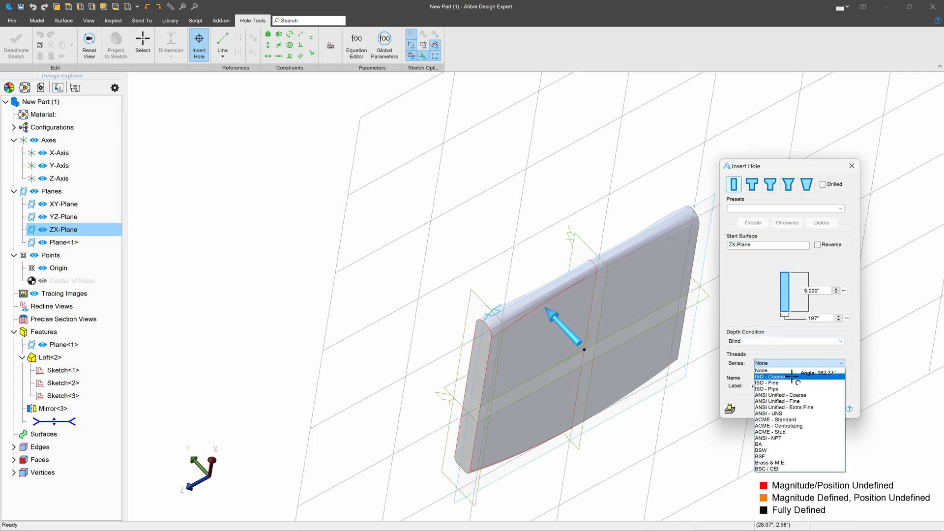
left_click(810, 401)
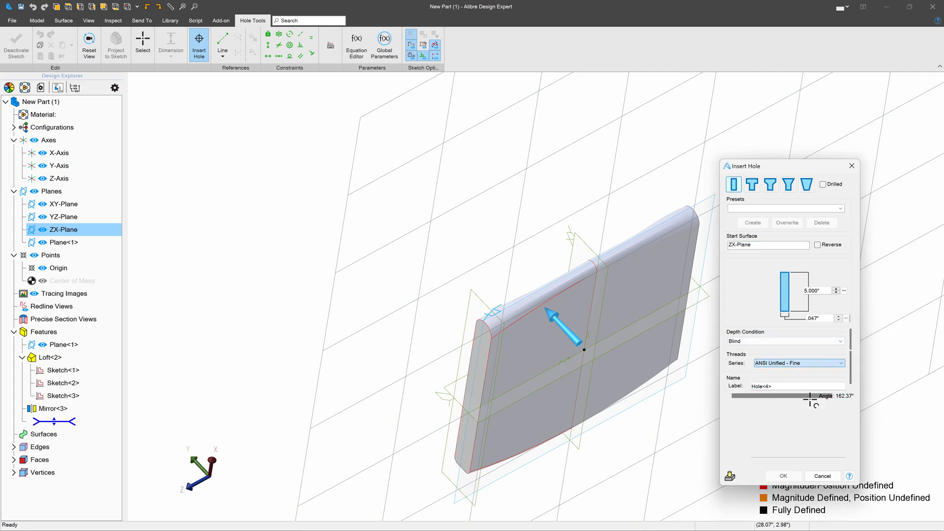
left_click(802, 390)
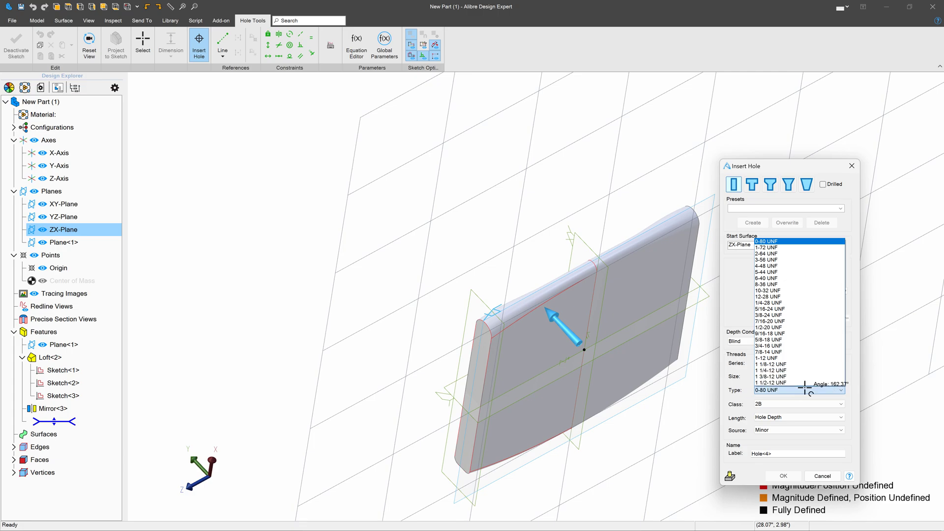
left_click(762, 327)
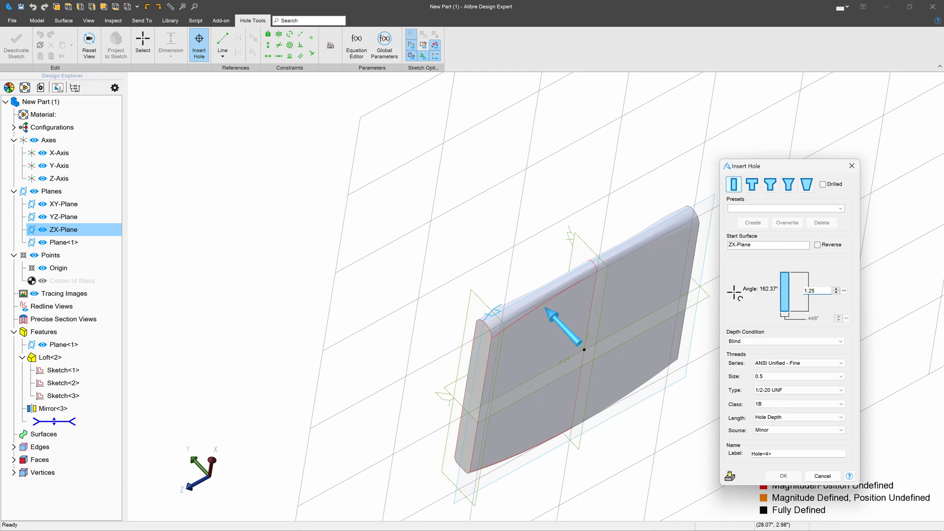
Step: Place hole centre points on the underside and view the sketch face-on, zoomed out
middle_click_drag(721, 396, 636, 420)
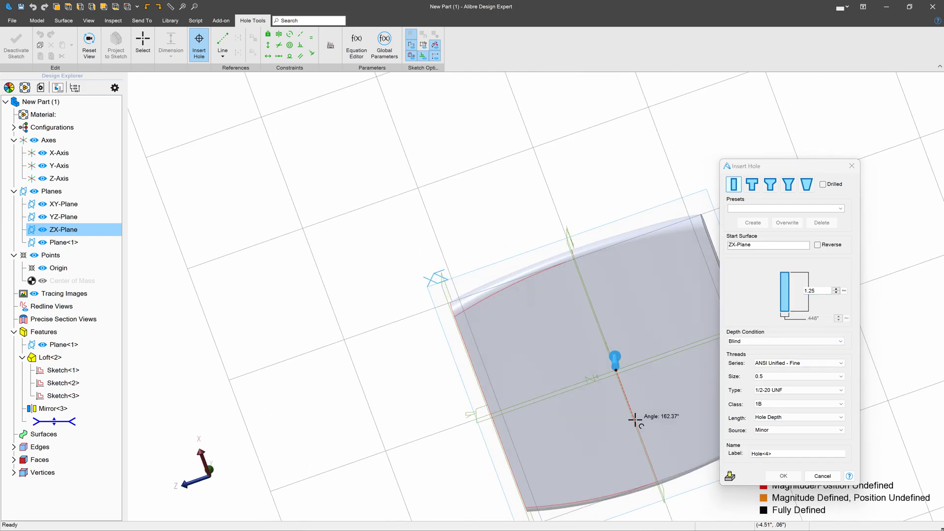
left_click(544, 343)
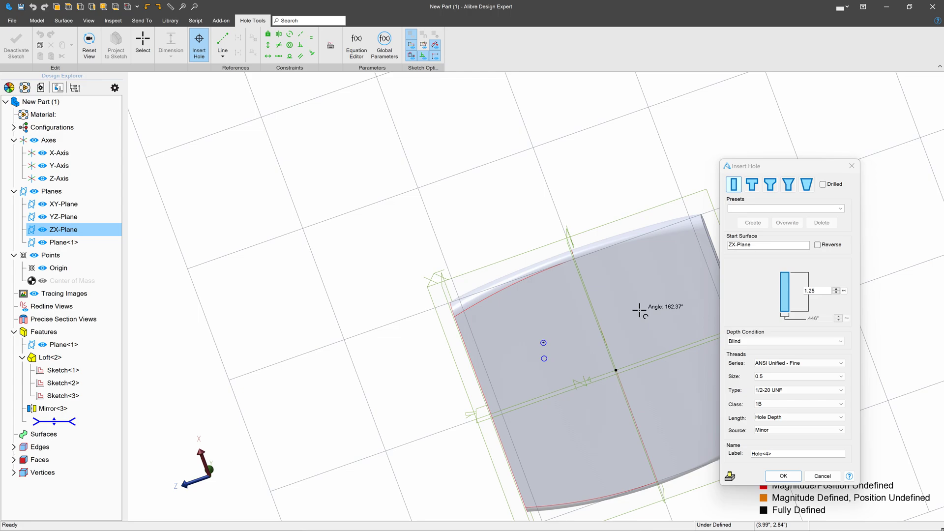
left_click(653, 306)
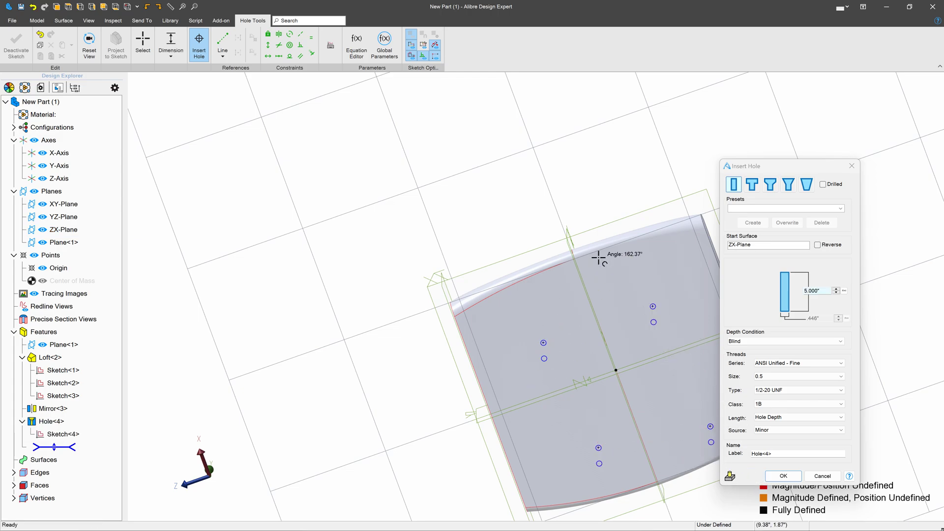
left_click(89, 42)
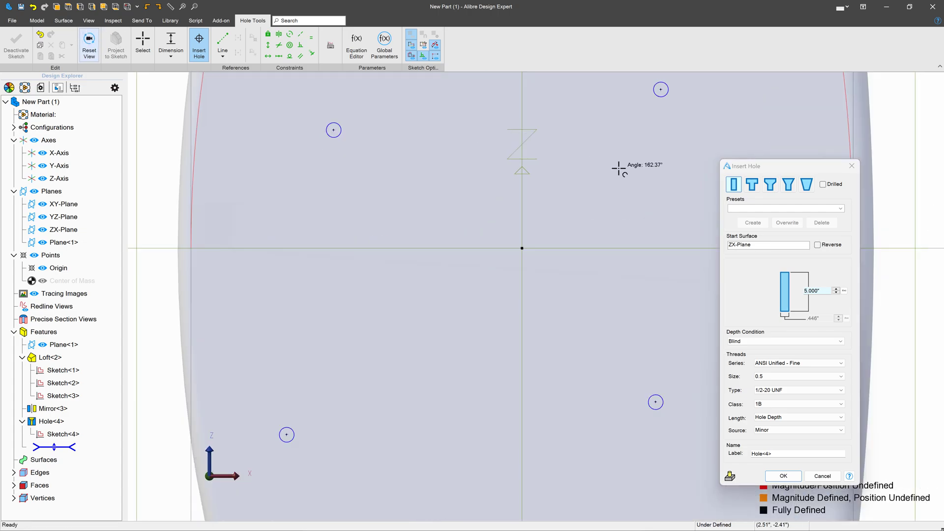
scroll(269, 346, "down", 2)
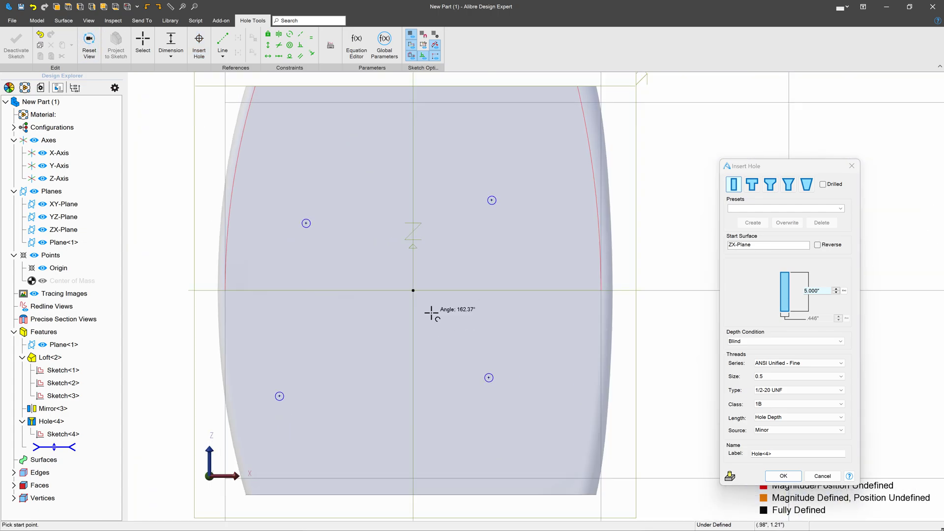
Step: Make the hole points symmetric about the Z-Axis and the X-Axis
left_click(279, 34)
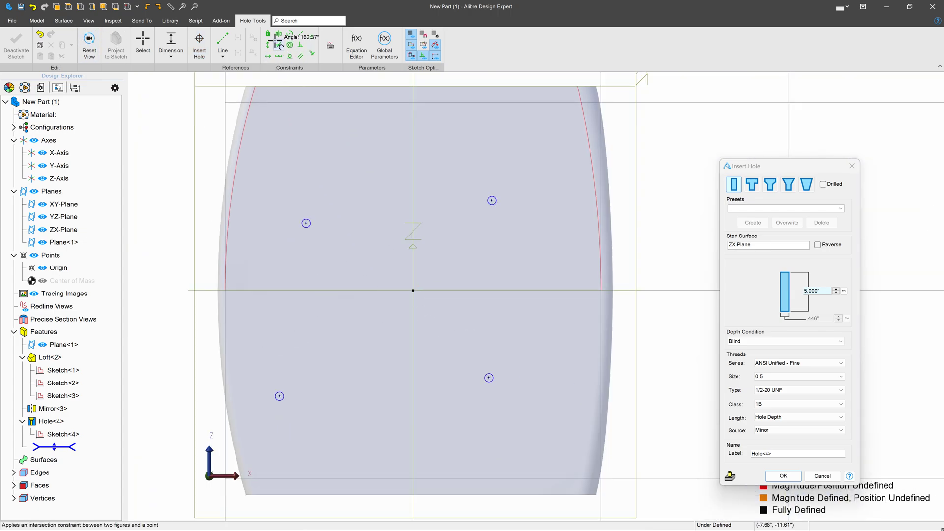
left_click(413, 285)
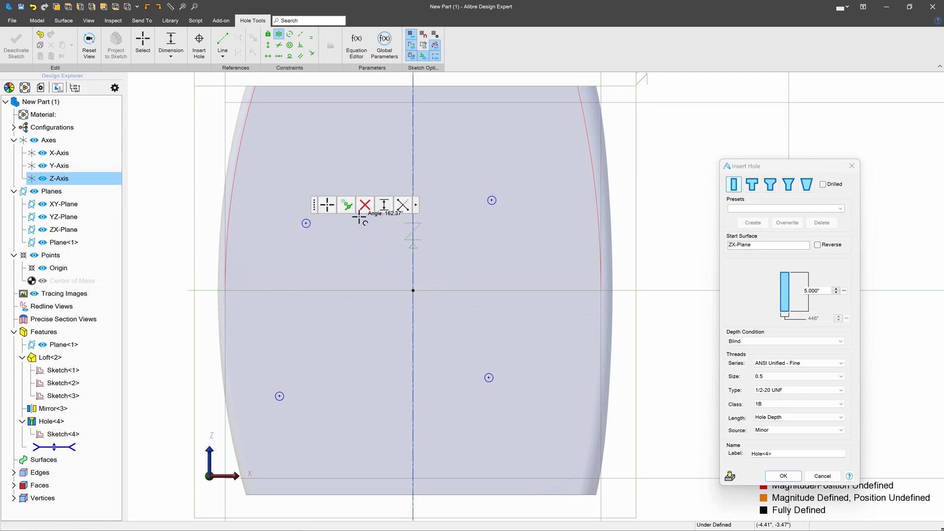
left_click(492, 201)
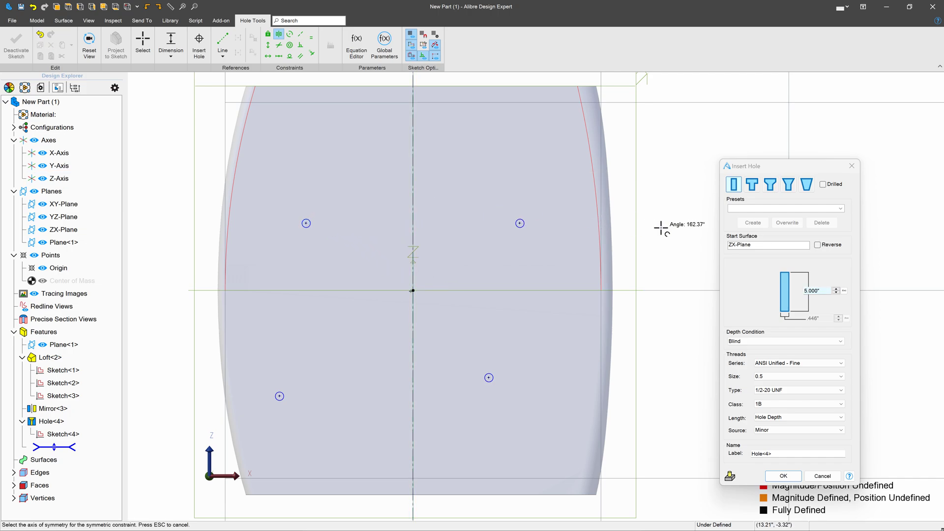
key("Left")
key("Up")
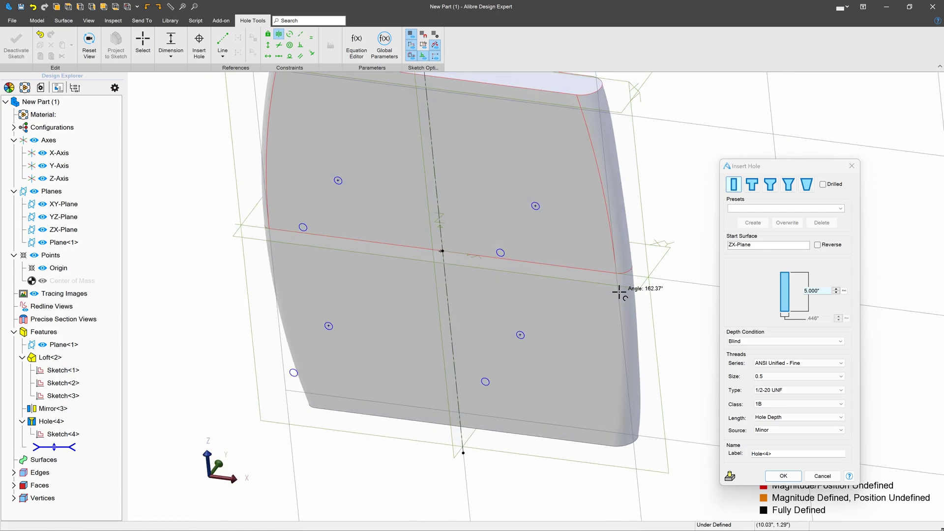
left_click(636, 276)
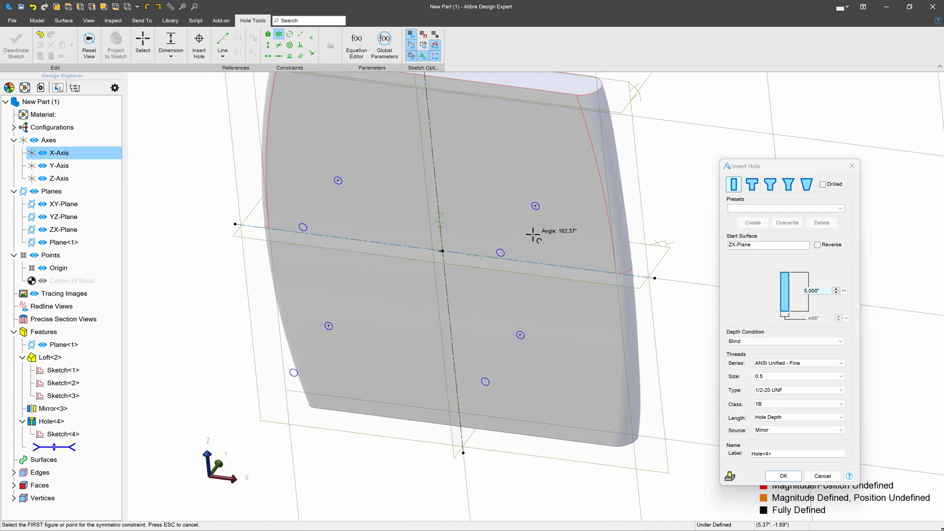
left_click(535, 207)
left_click(521, 335)
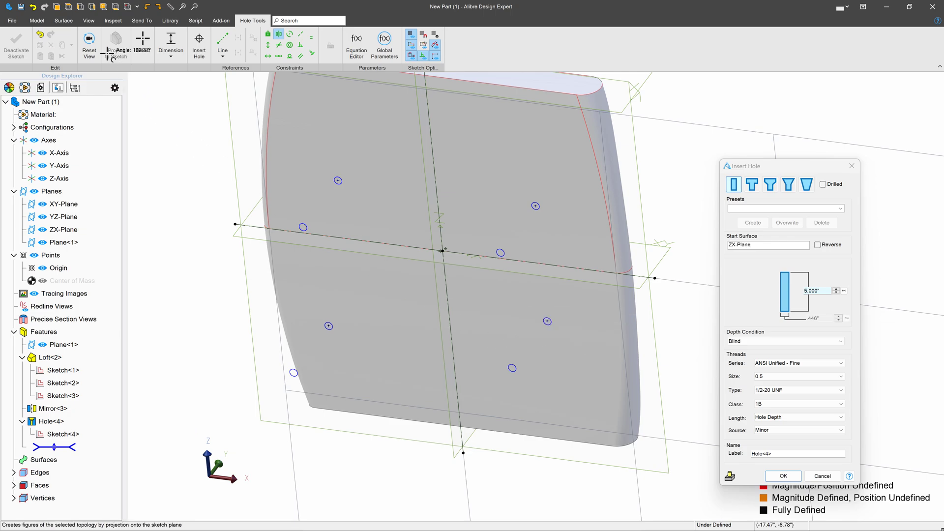
left_click(89, 40)
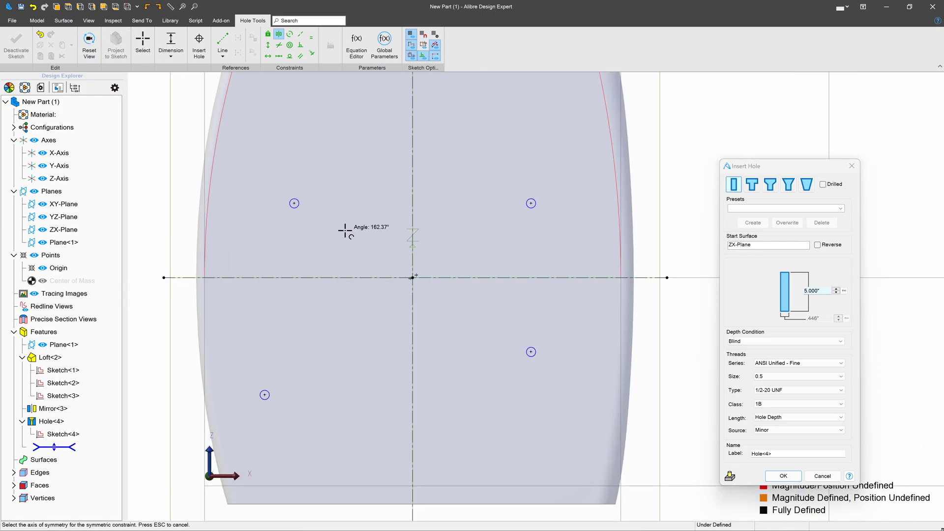
Step: Align the lower hole points horizontally and the left points vertically
left_click(267, 55)
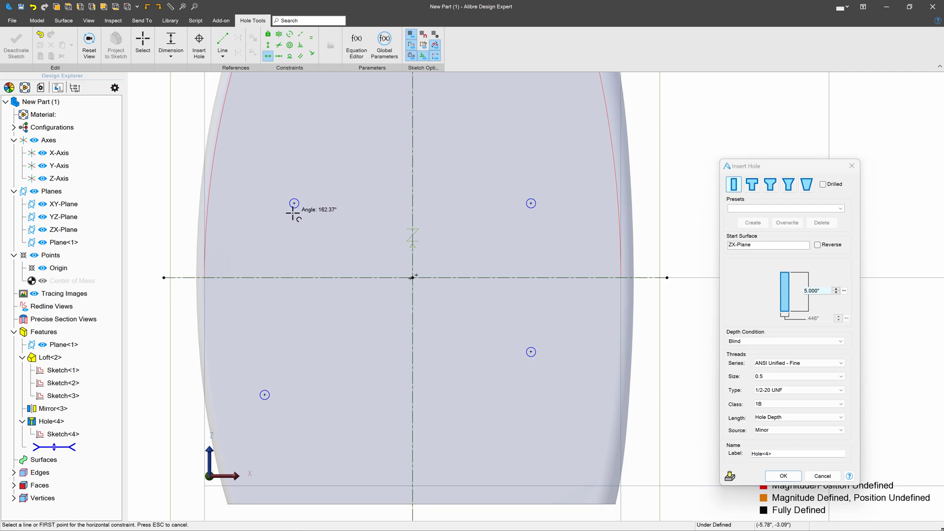
left_click(265, 395)
left_click(531, 352)
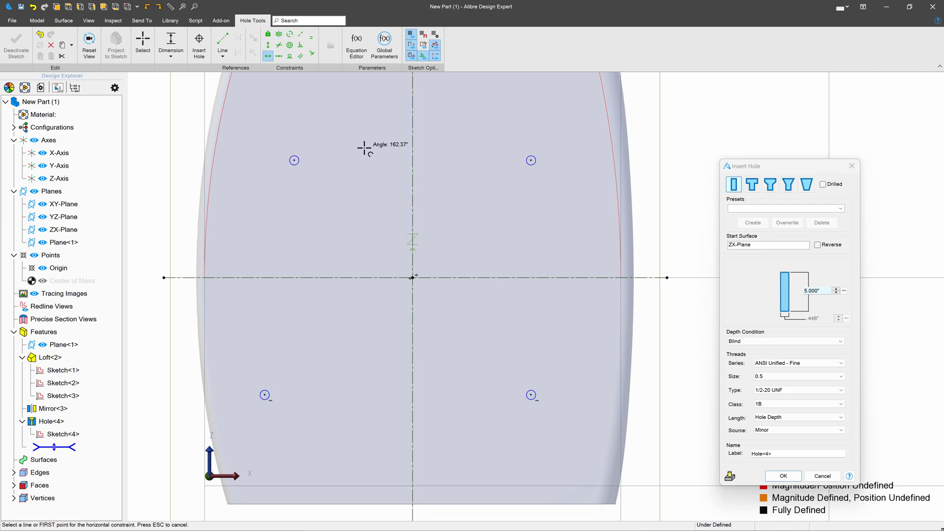
left_click(268, 45)
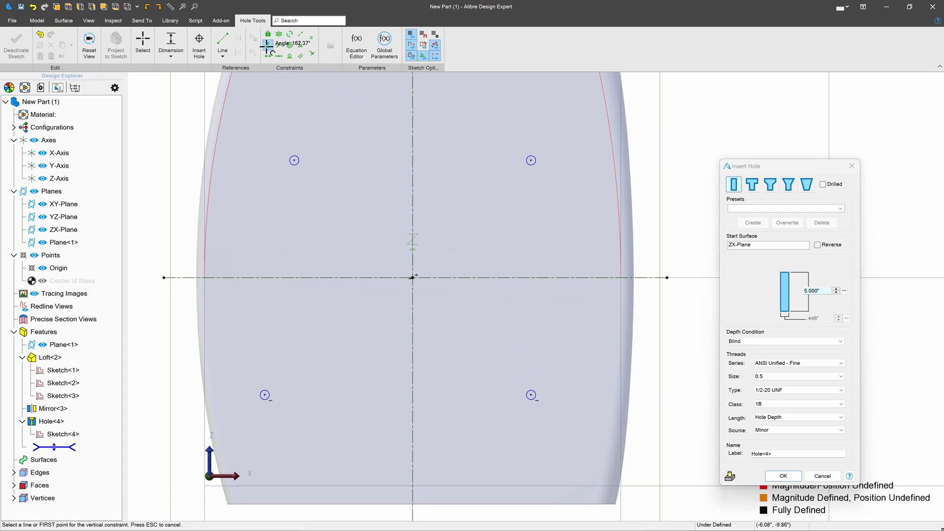
left_click(294, 161)
left_click(265, 395)
key("Escape")
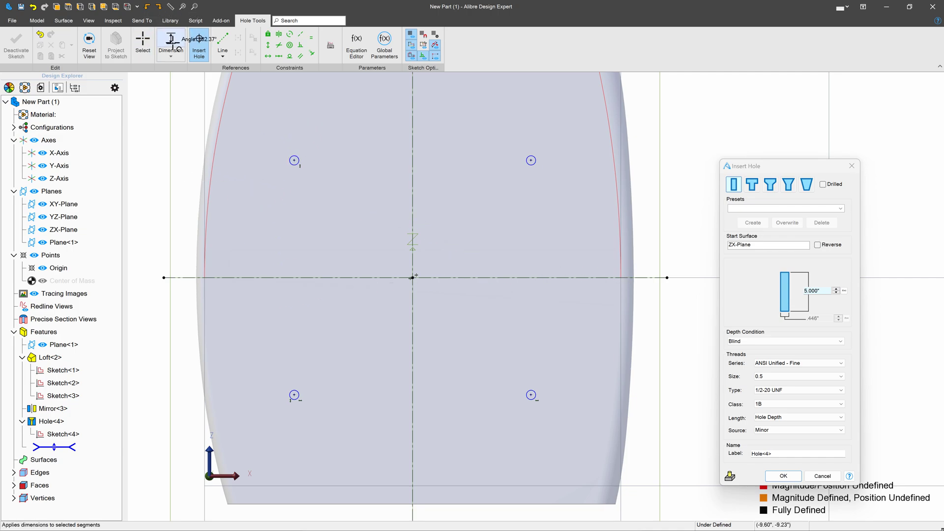
Step: Dimension the hole points 11" across and 10" apart, then create Hole<4>
left_click(199, 42)
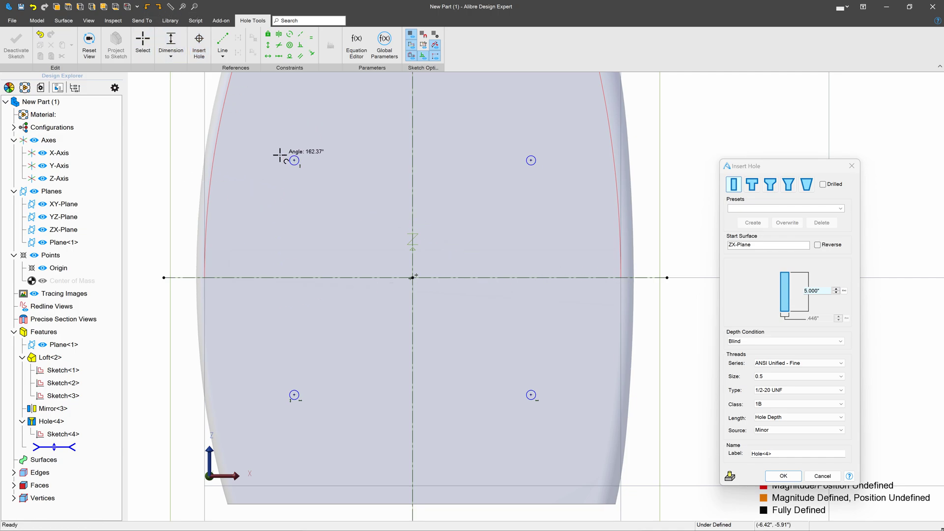
left_click(533, 161)
left_click(506, 123)
key("Return")
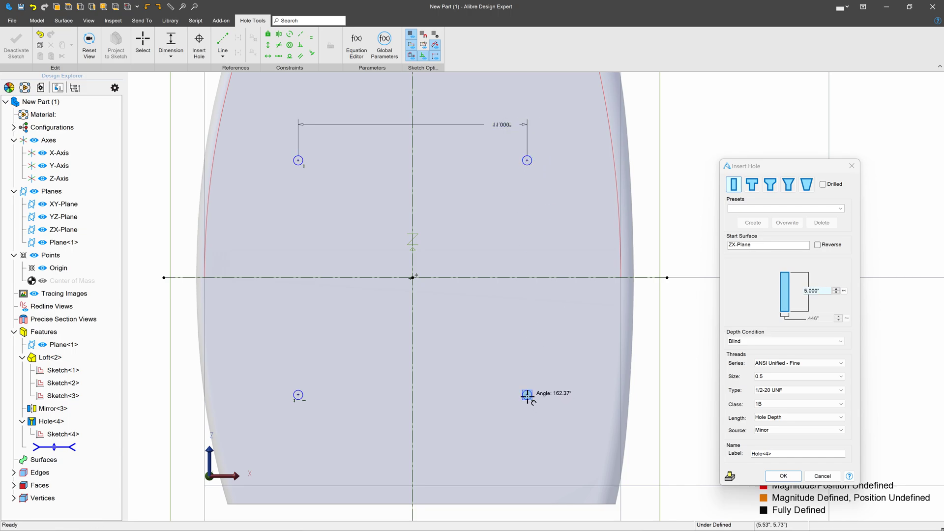
left_click(527, 396)
left_click(642, 367)
type("10")
key("Return")
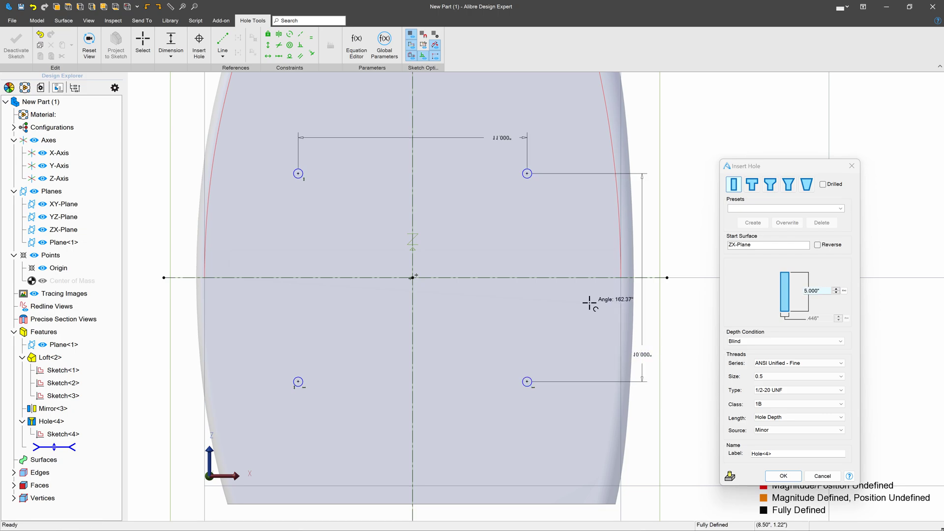
left_click(787, 477)
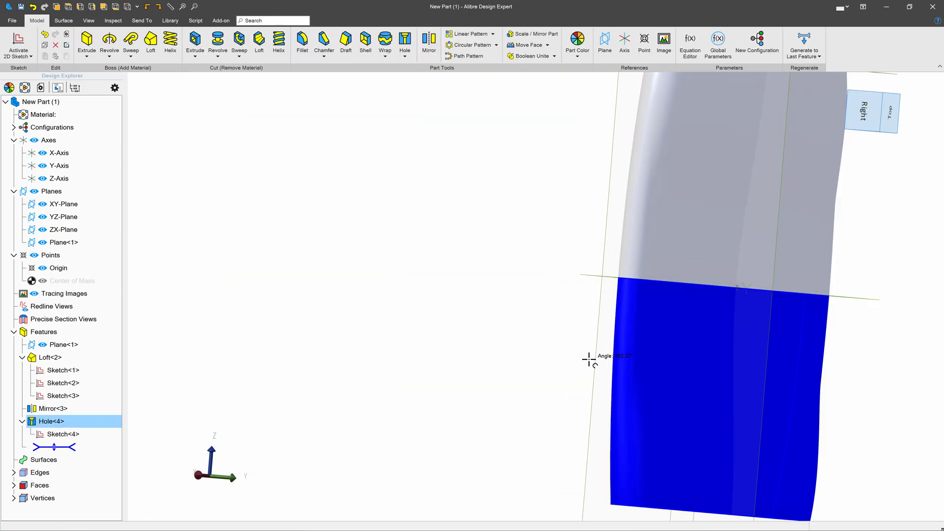
middle_click_drag(589, 360, 395, 361)
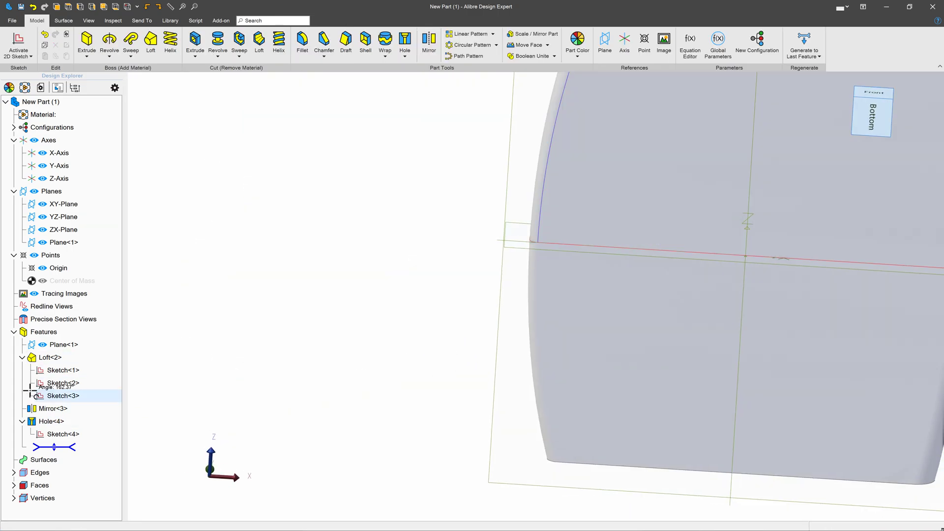
Step: Edit Hole<4> and reverse its direction so the holes cut into the seat underside
right_click(51, 422)
left_click(54, 433)
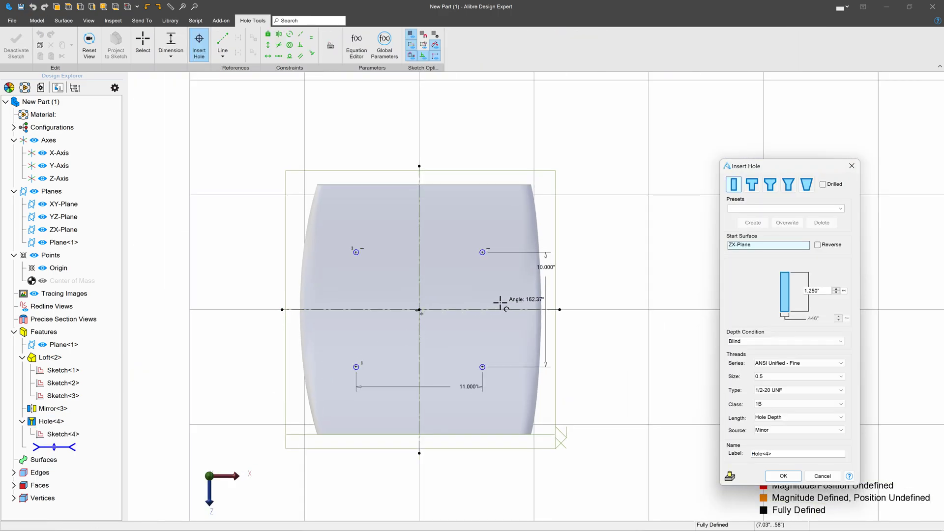
scroll(541, 299, "up", 3)
mouse_move(544, 297)
middle_mouse_down()
mouse_move(521, 303)
mouse_move(617, 270)
middle_mouse_up()
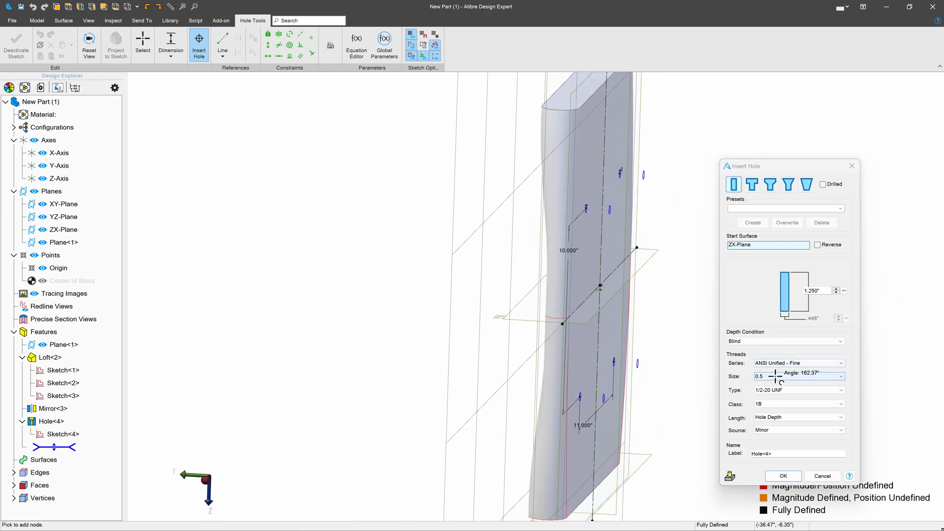
left_click(818, 245)
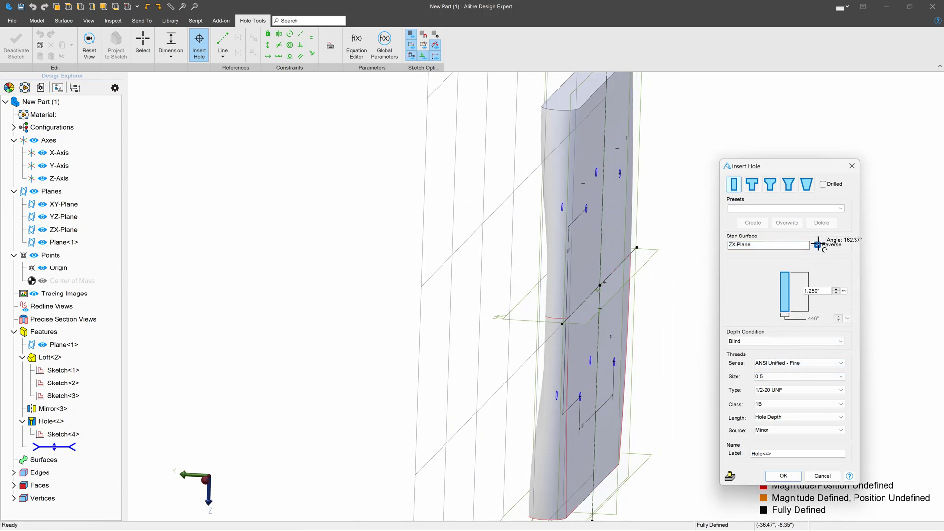
scroll(638, 303, "up", 3)
scroll(645, 301, "down", 3)
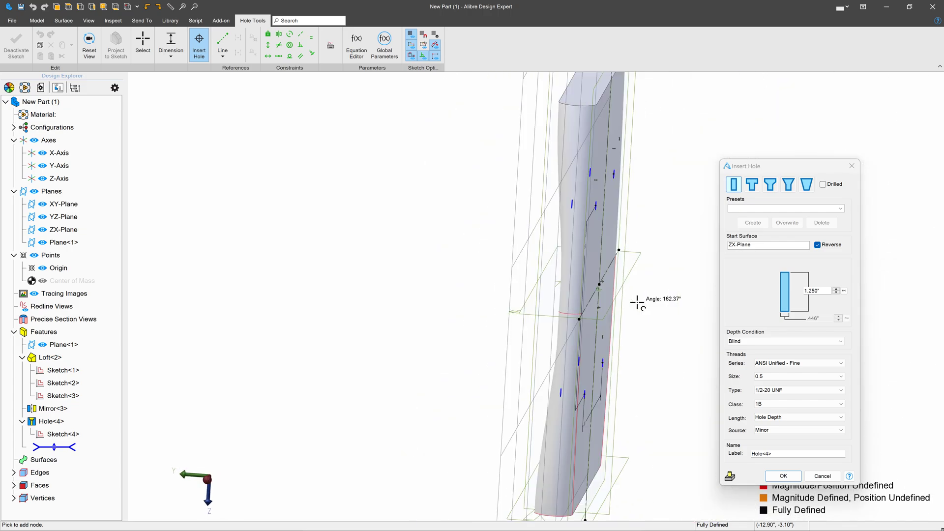
scroll(637, 302, "up", 1)
left_click(785, 477)
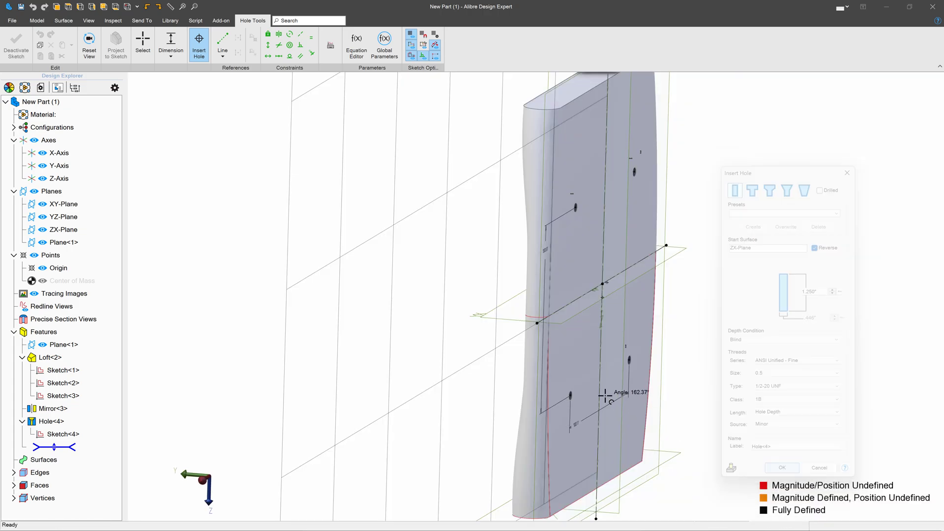
middle_click_drag(605, 395, 447, 314)
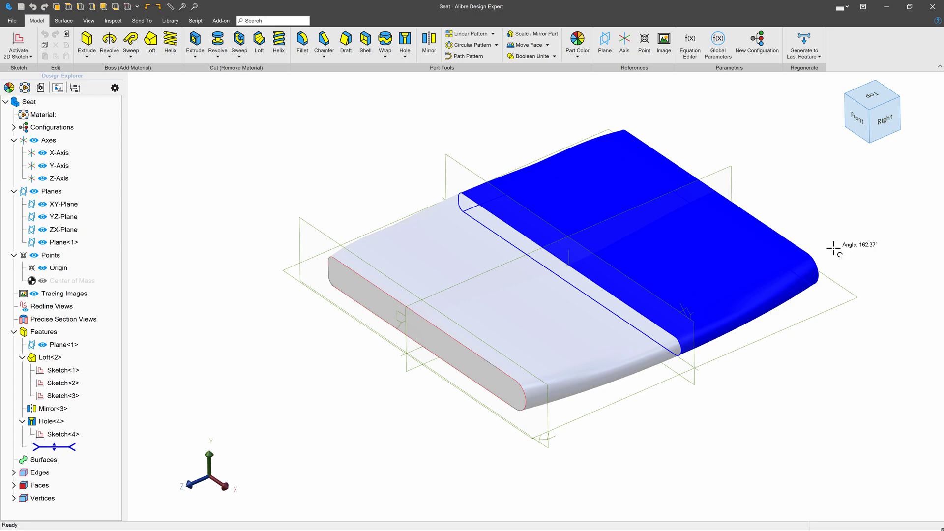
Step: Start Hole<5> on the seat's end face with 1/4-28 UNF threads, 5" deep
scroll(834, 248, "up", 2)
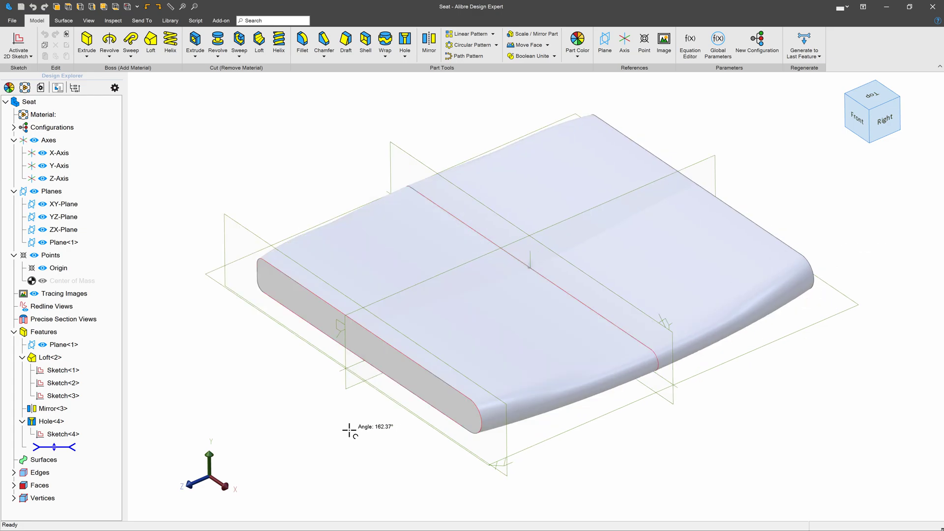
left_click(368, 367)
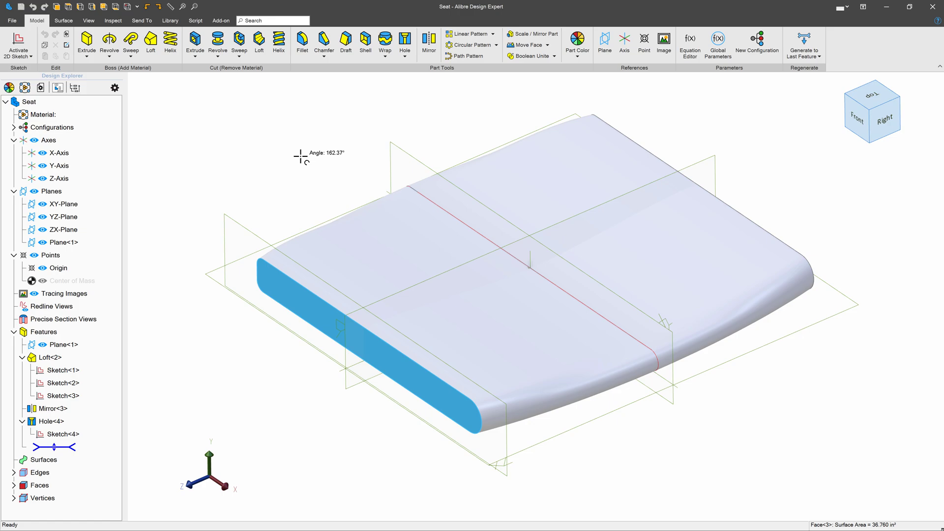
left_click(405, 43)
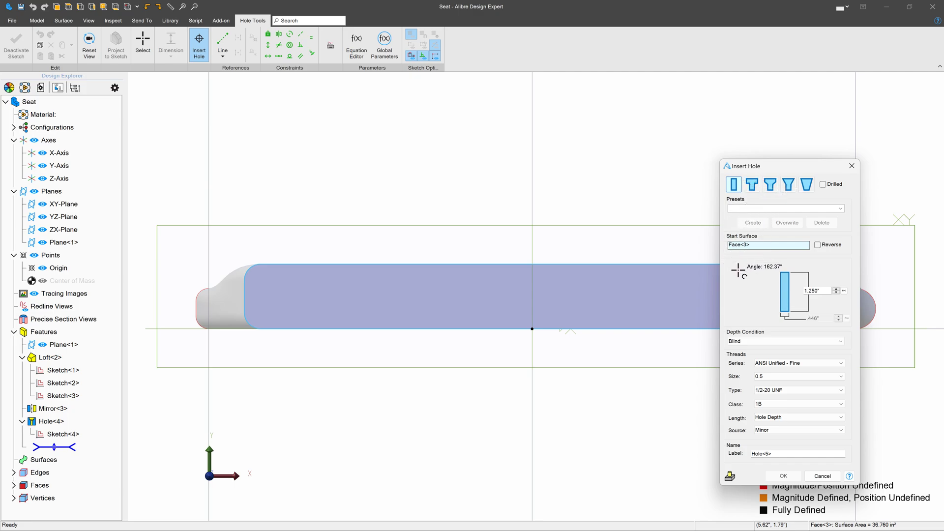
left_click(819, 291)
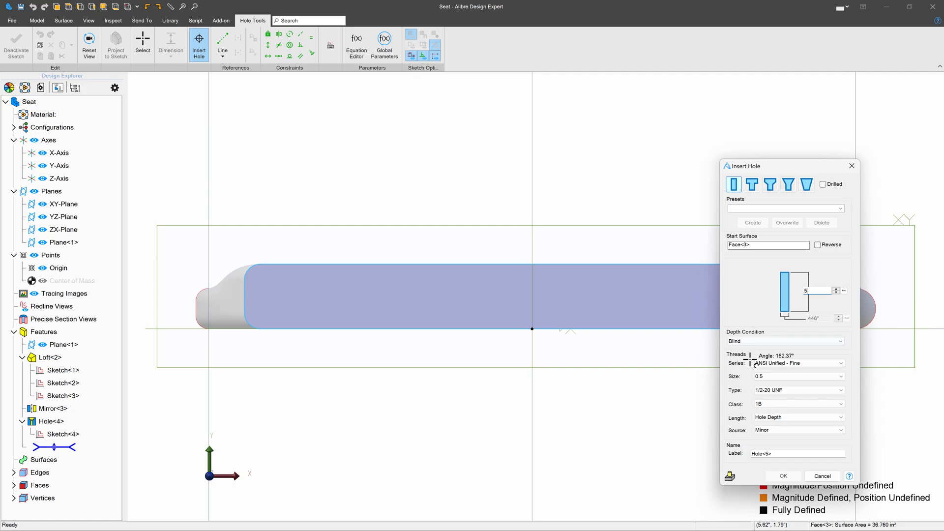
left_click(780, 390)
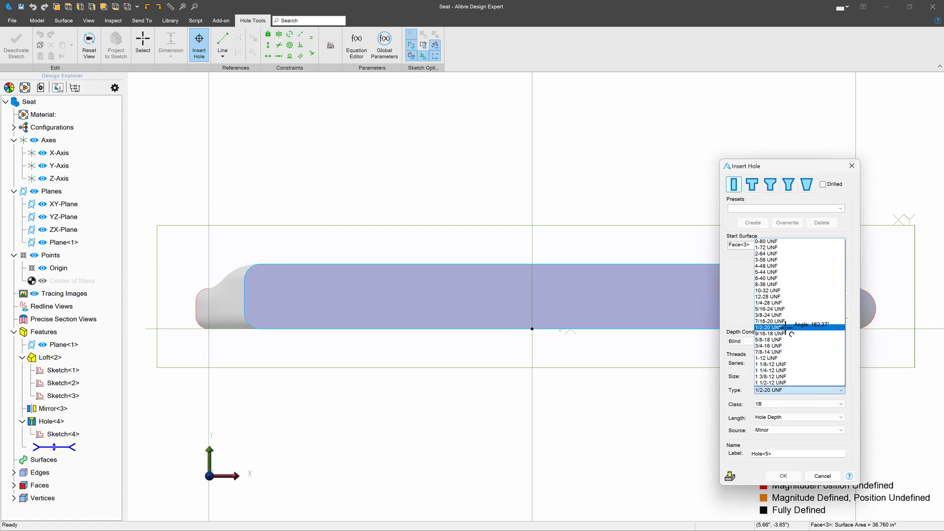
left_click(794, 303)
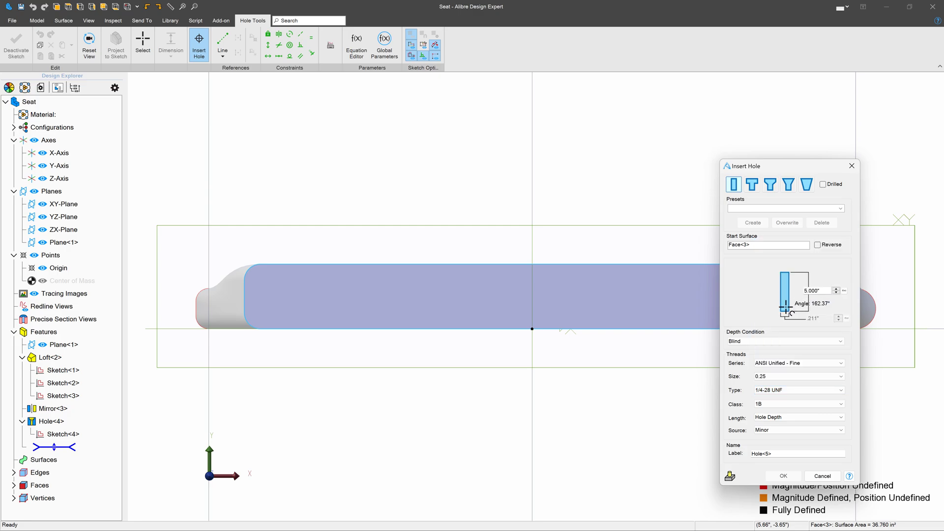
Step: Place the side hole points and make them symmetric about the Y-Axis
left_click(398, 308)
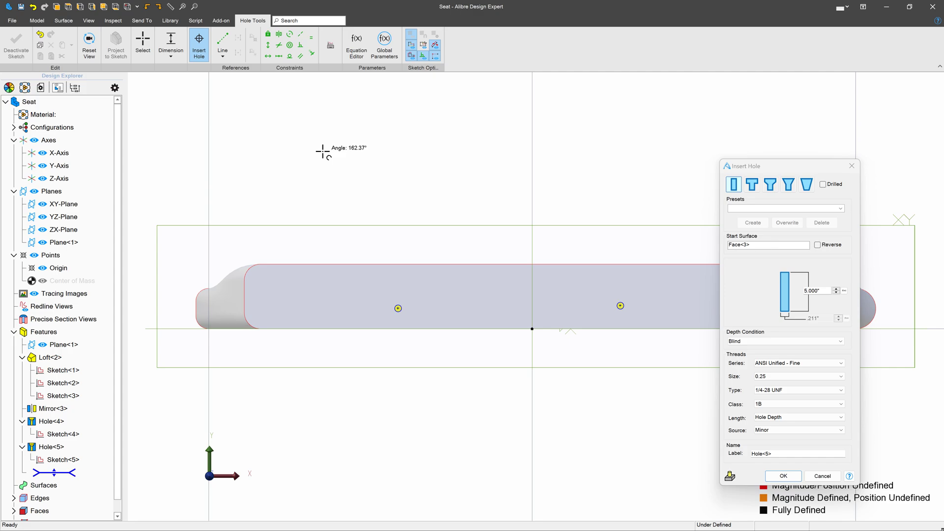
left_click(279, 34)
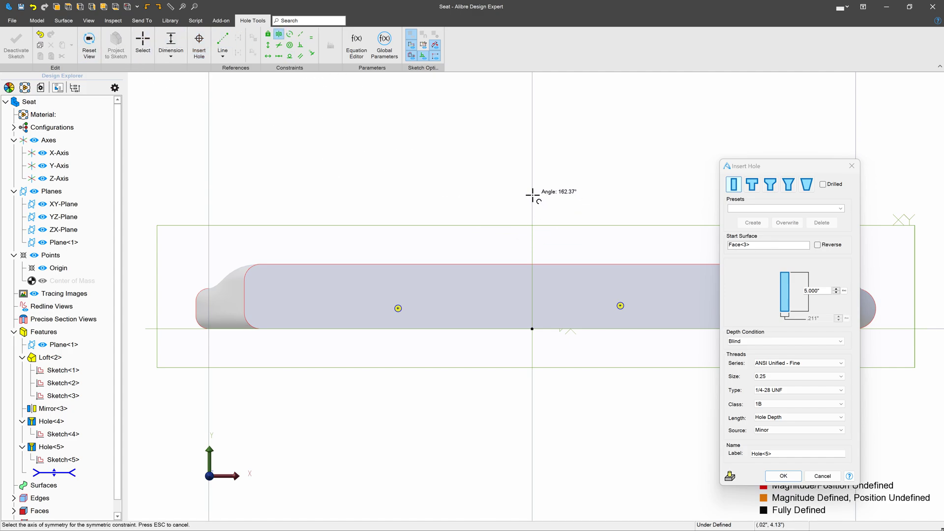
left_click(531, 258)
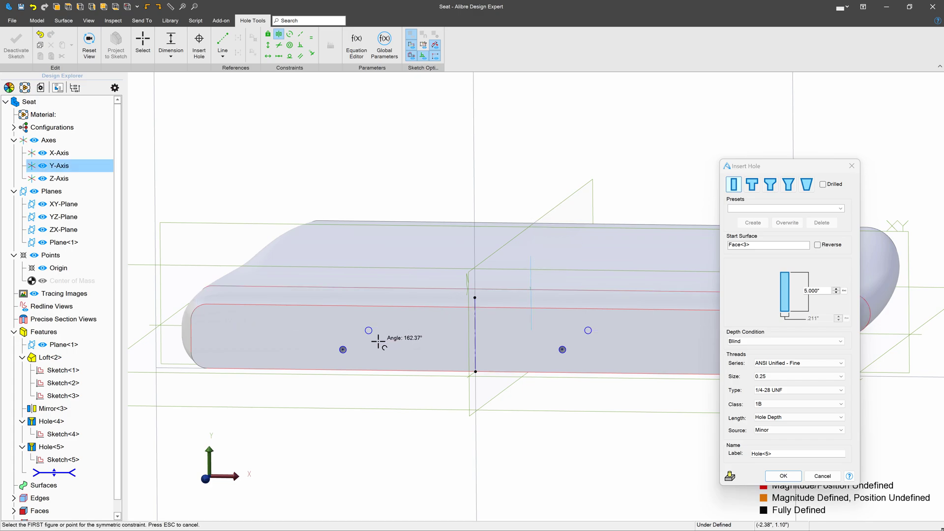
left_click(343, 350)
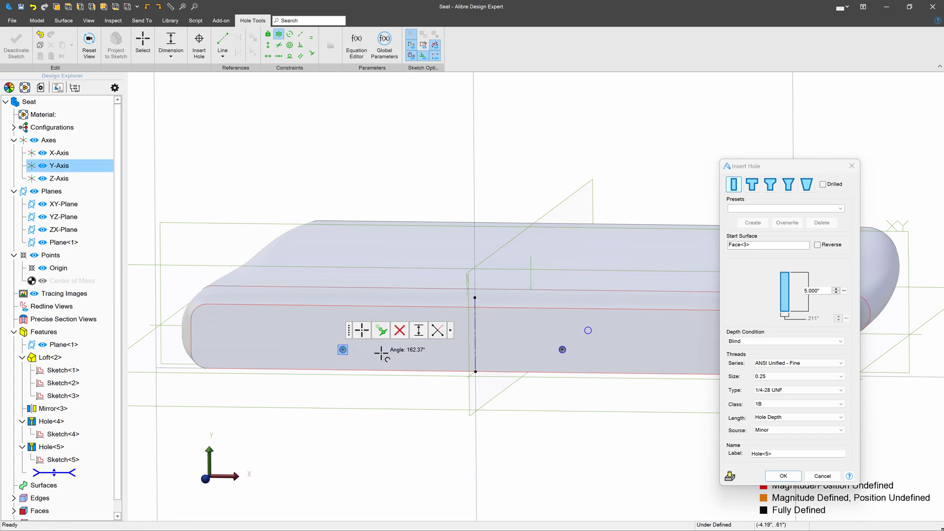
left_click(563, 349)
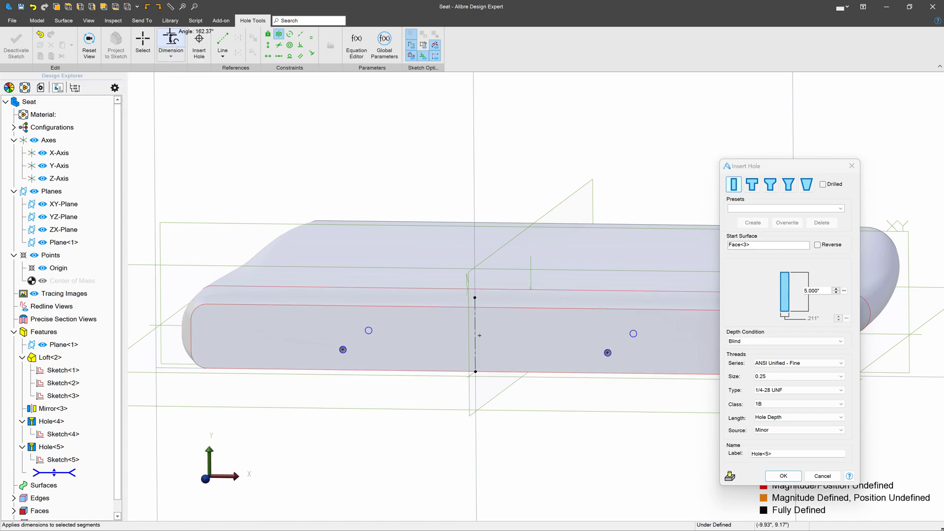
Step: Dimension the hole points 1.000" up and 3.250" from the centre line
left_click(342, 349)
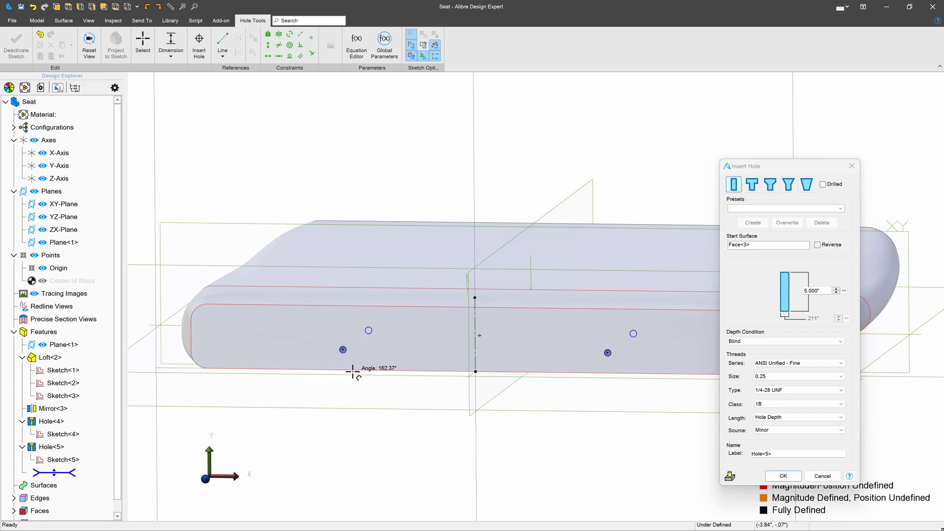
left_click(475, 372)
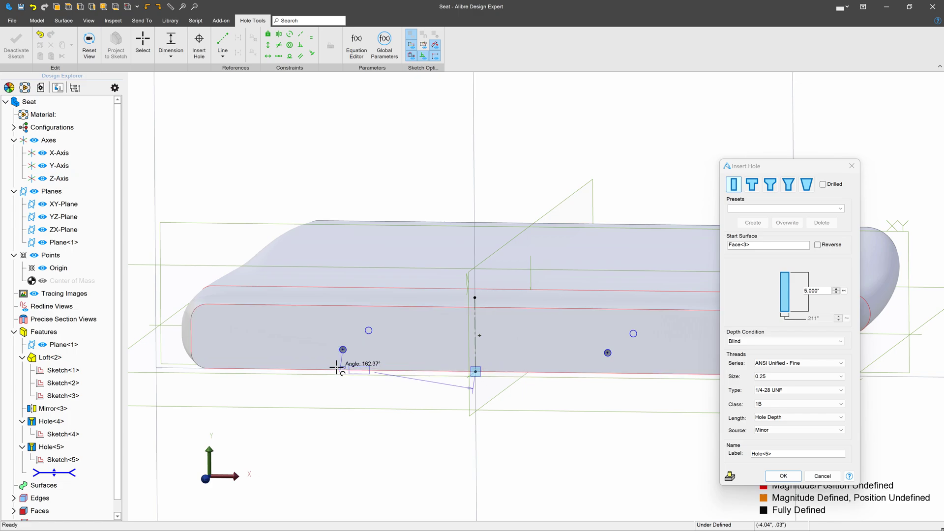
left_click(230, 362)
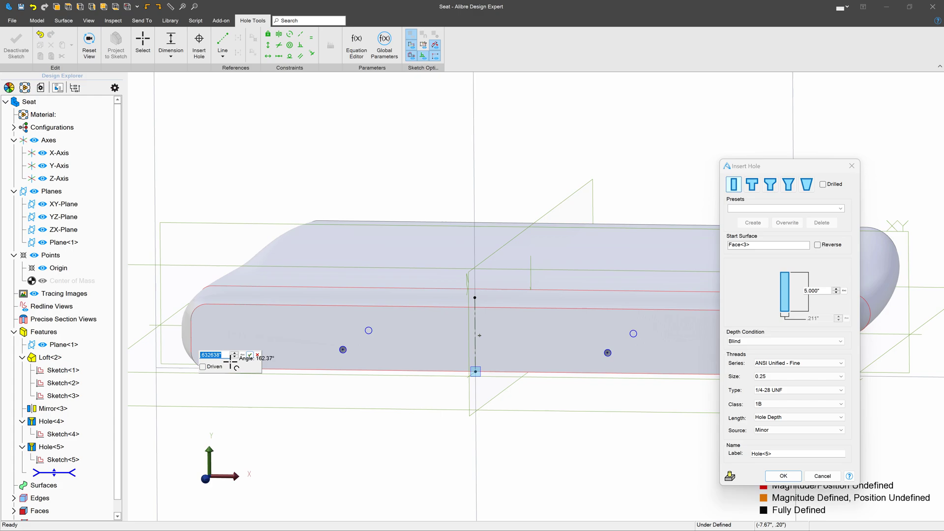
key("Return")
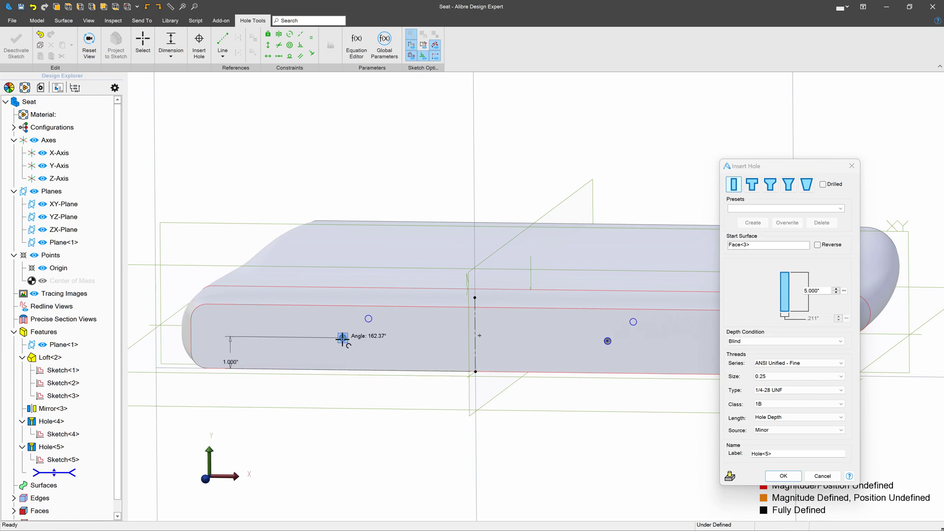
left_click(474, 372)
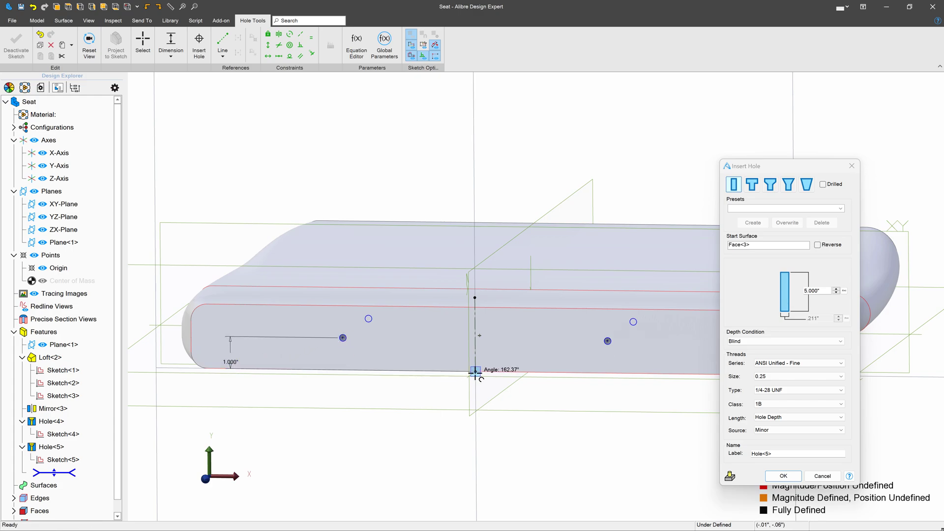
left_click(417, 432)
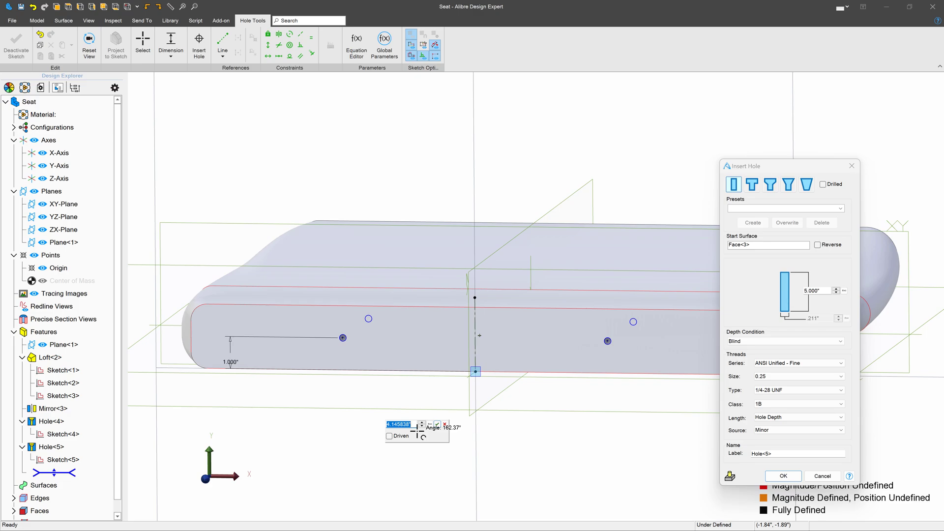
type("2.5")
key("Return")
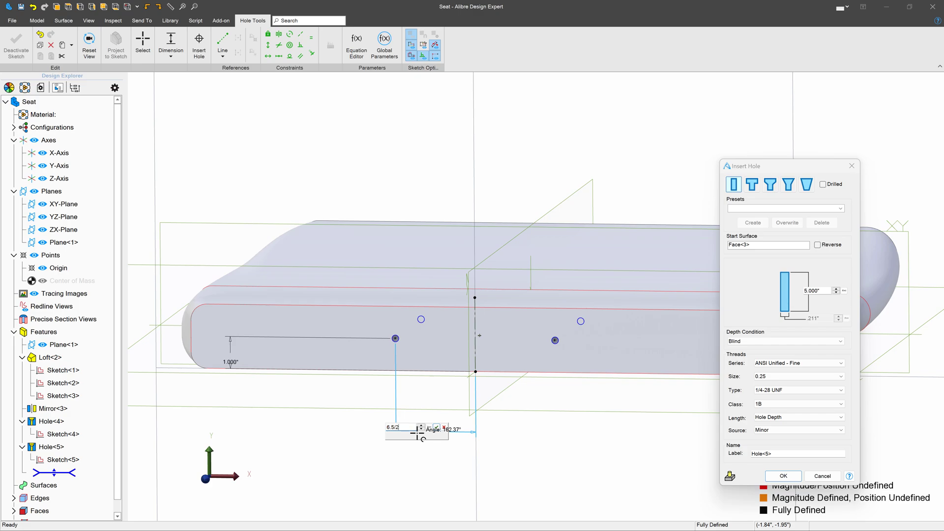
key("Return")
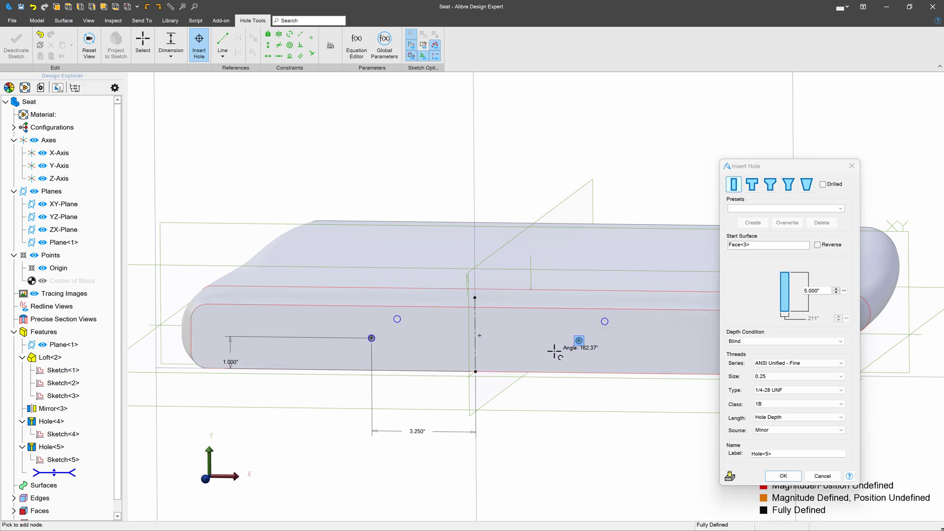
Step: Finish the threaded holes, then mirror Hole<5> across the XY-Plane to create Mirror<6>
left_click(783, 475)
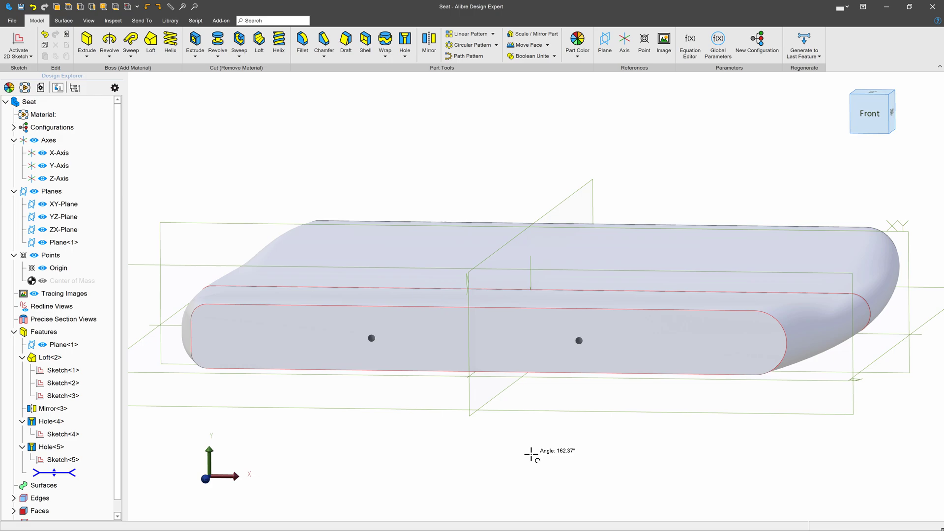
left_click(429, 42)
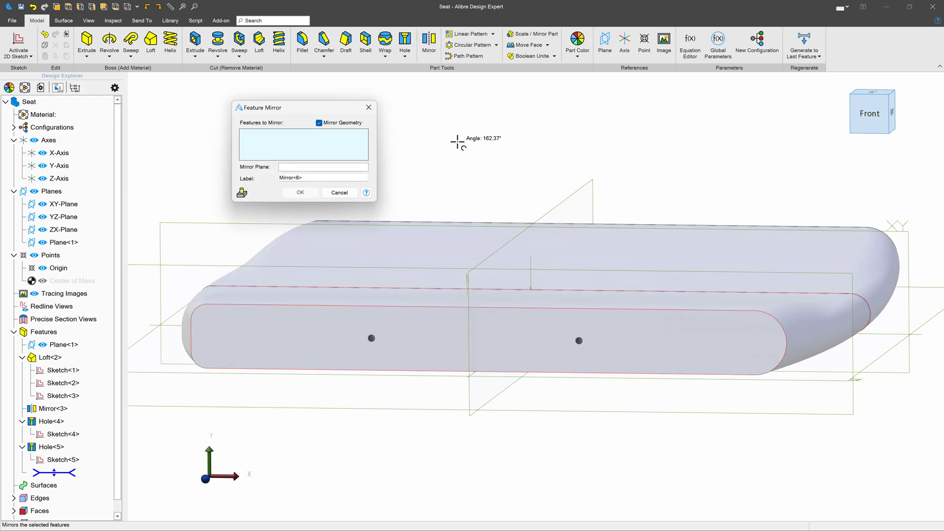
left_click(310, 167)
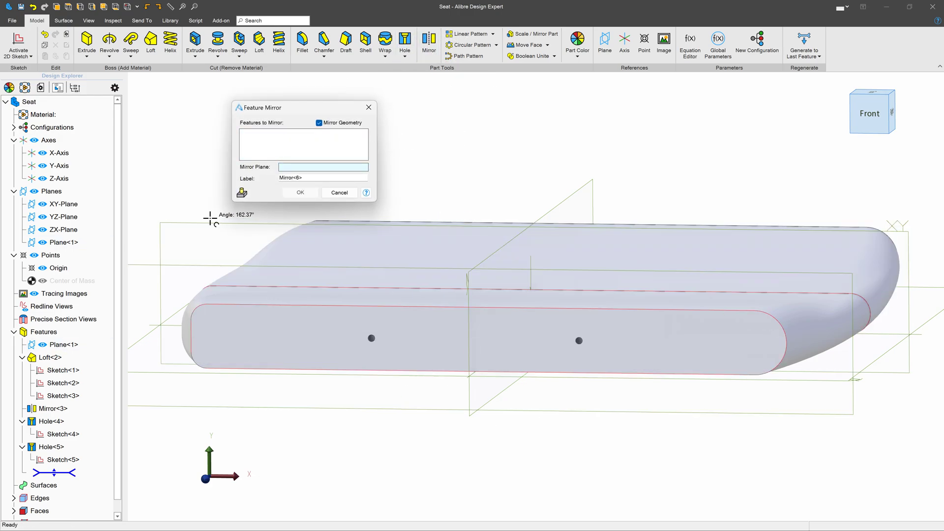
left_click(210, 218)
left_click(280, 147)
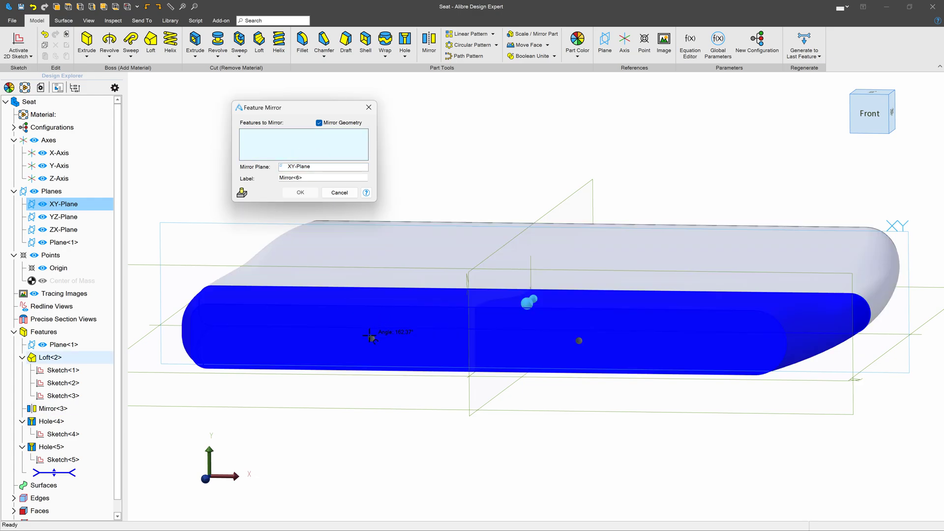
left_click(370, 336)
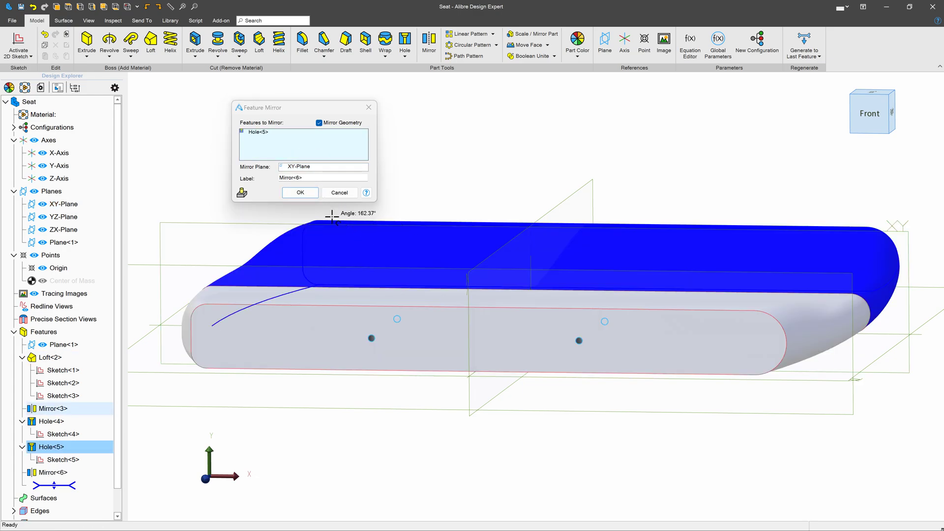
left_click(298, 192)
middle_click_drag(489, 252, 439, 320)
key("F6")
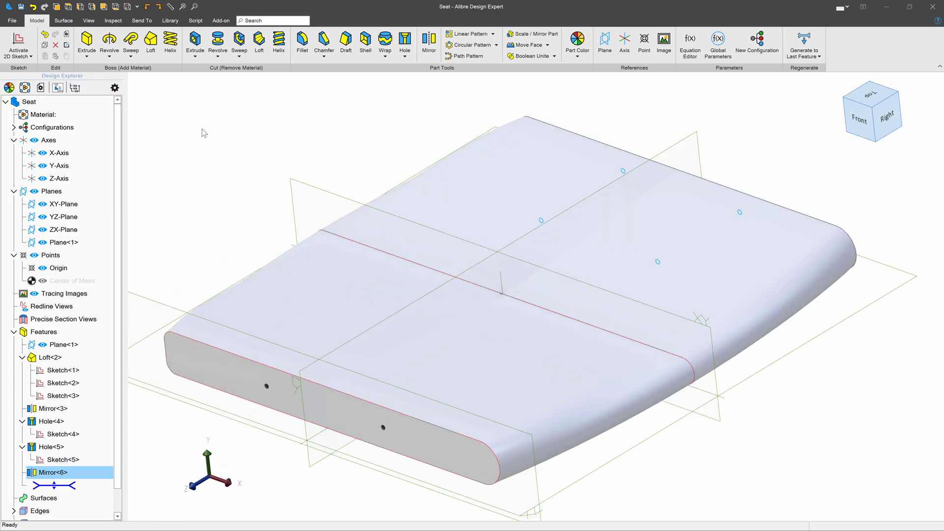
Step: Add Fillet<7> rounding both end-face edge loops of the seat at a .4 radius
left_click(302, 43)
left_click(417, 265)
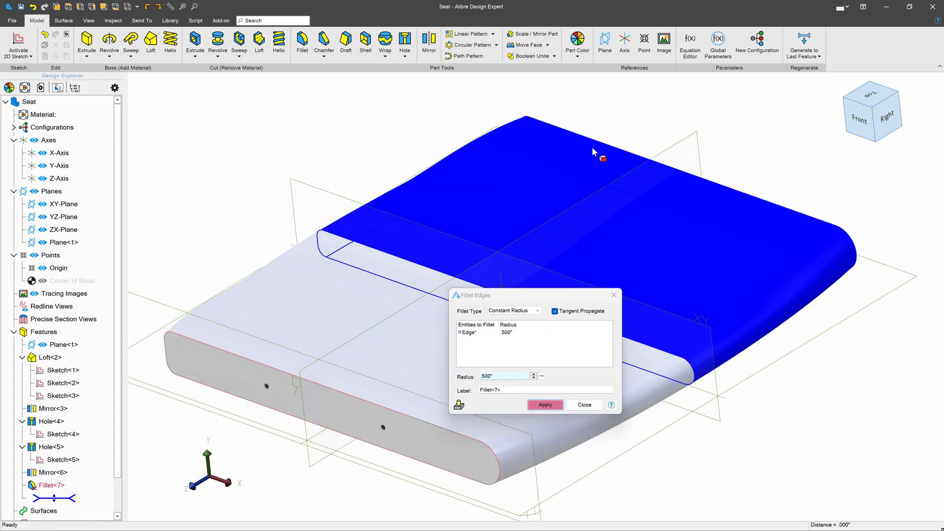
left_click(606, 146)
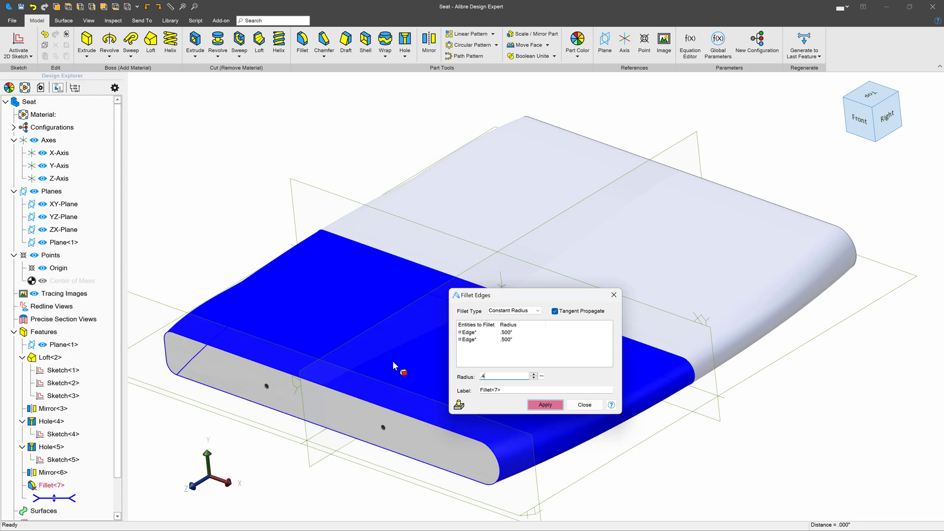
type(".4")
left_click(546, 404)
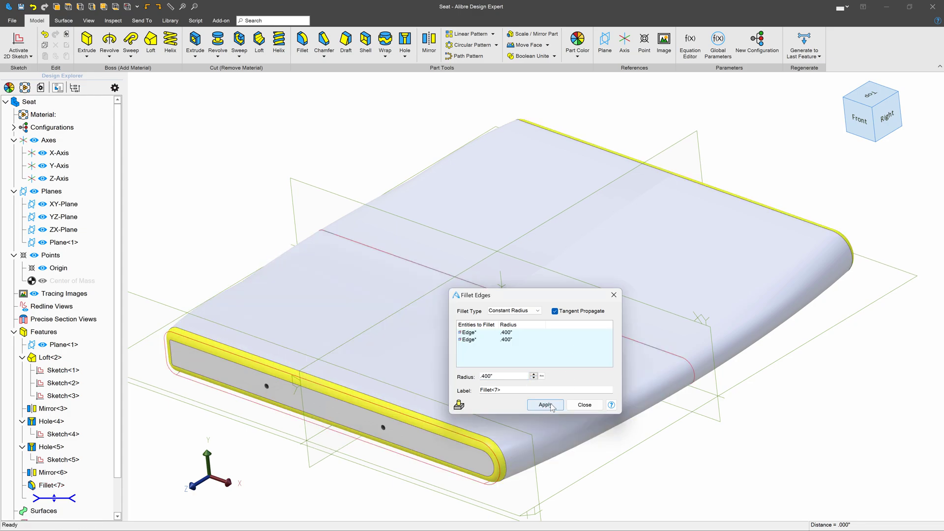
left_click(583, 404)
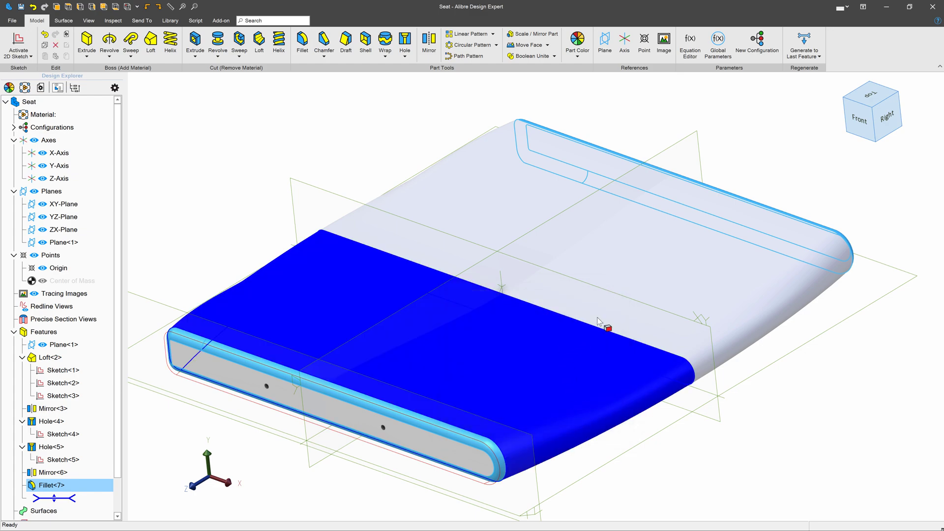